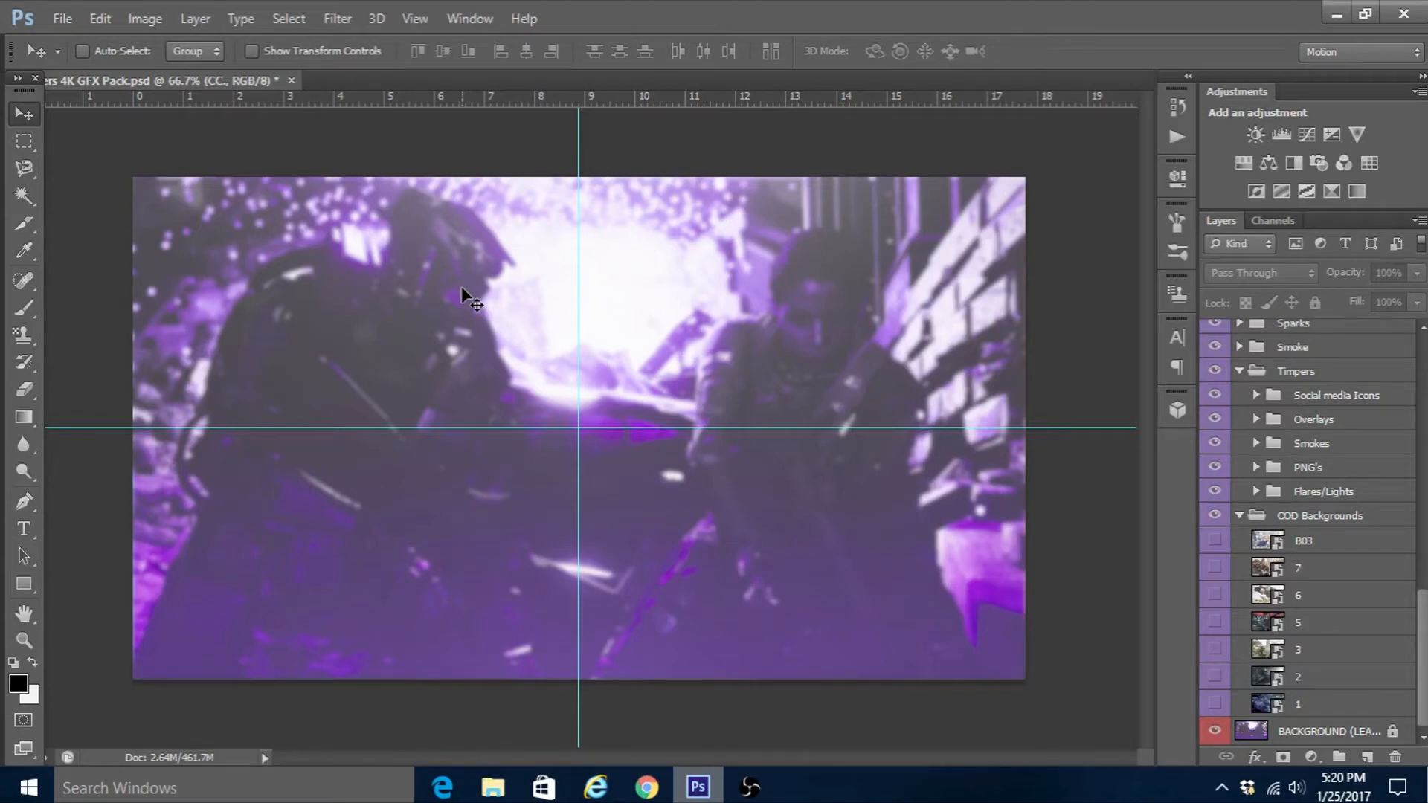
# Step: Create a new document 1280 pixels wide and 720 pixels high
pyautogui.click(60, 18)
pyautogui.click(90, 38)
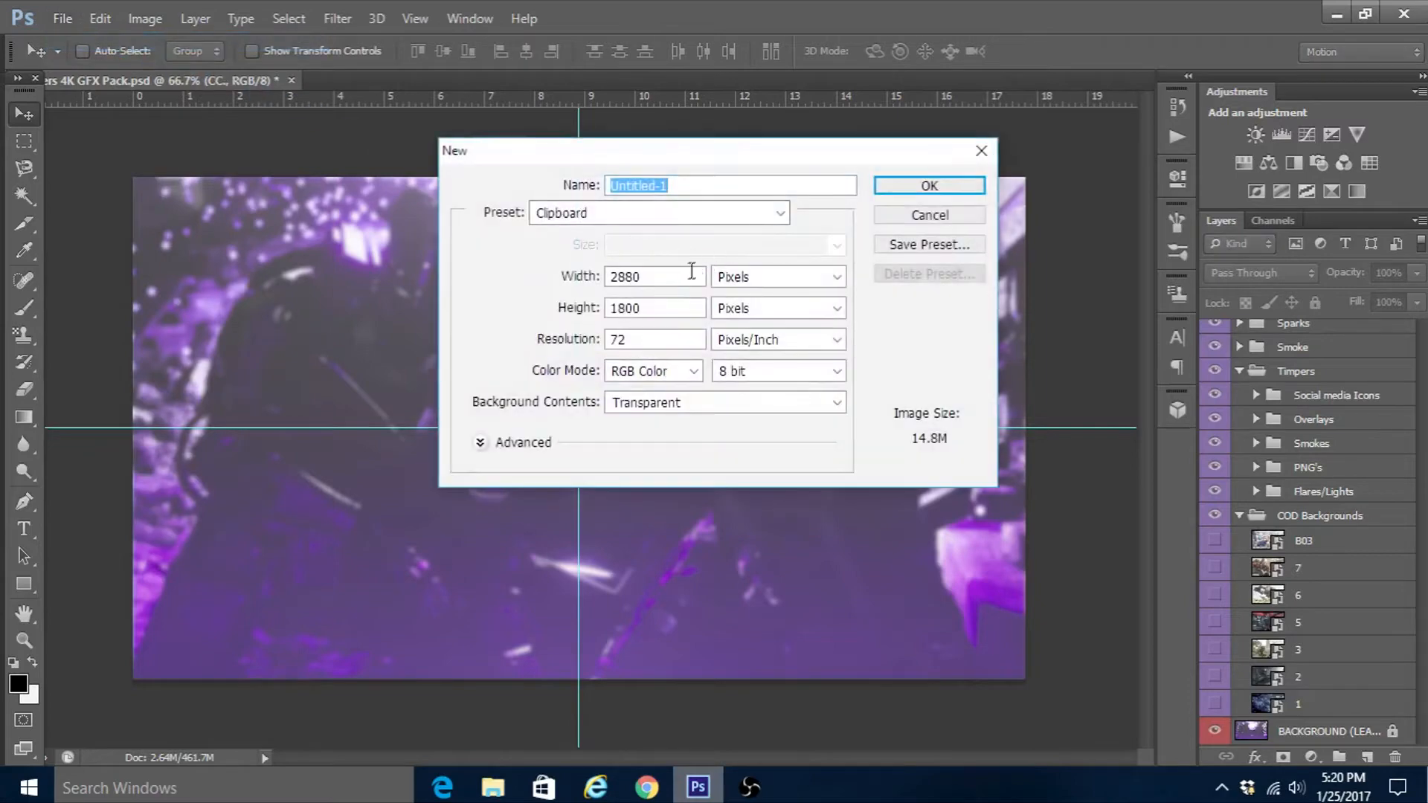
pyautogui.doubleClick(688, 276)
pyautogui.write('12')
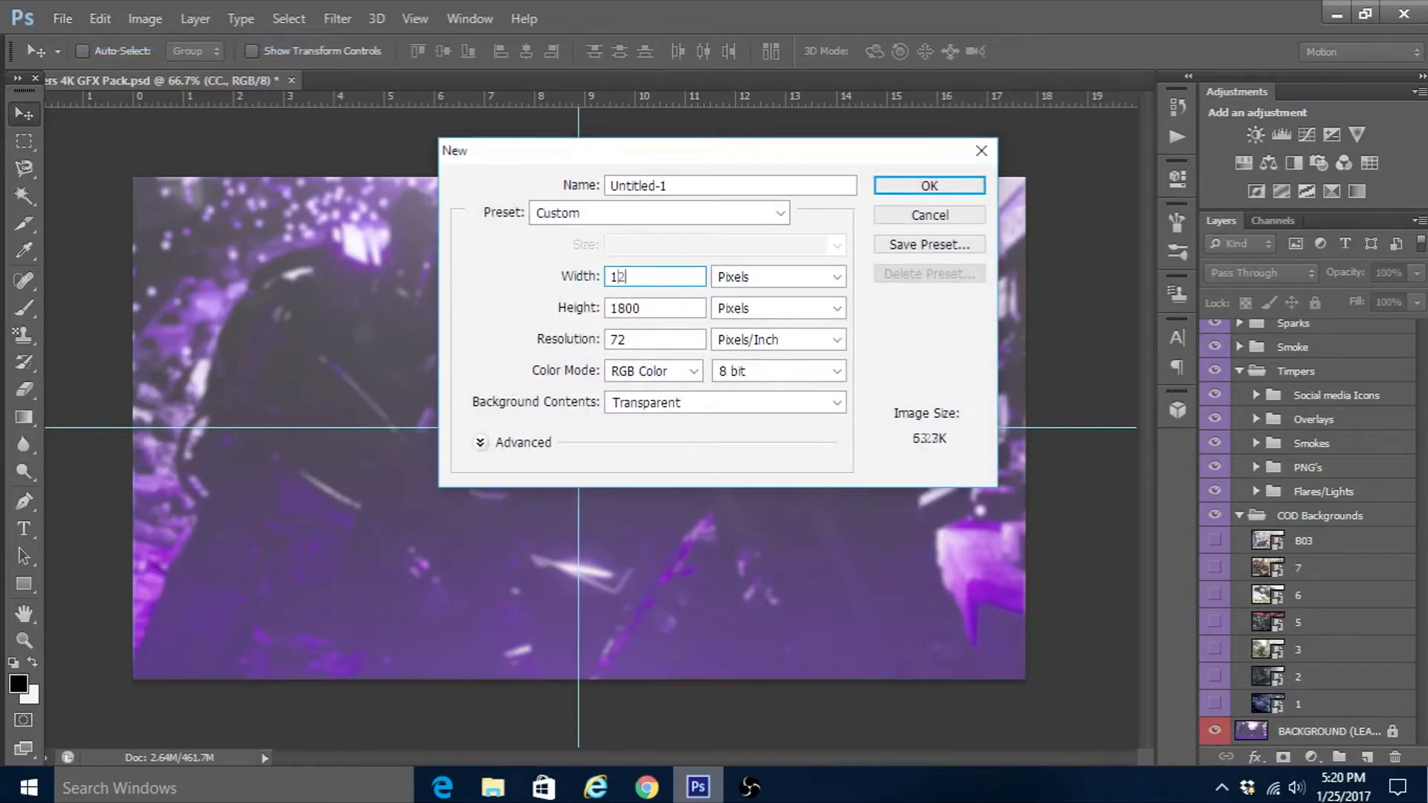
pyautogui.press('Tab')
pyautogui.write('720')
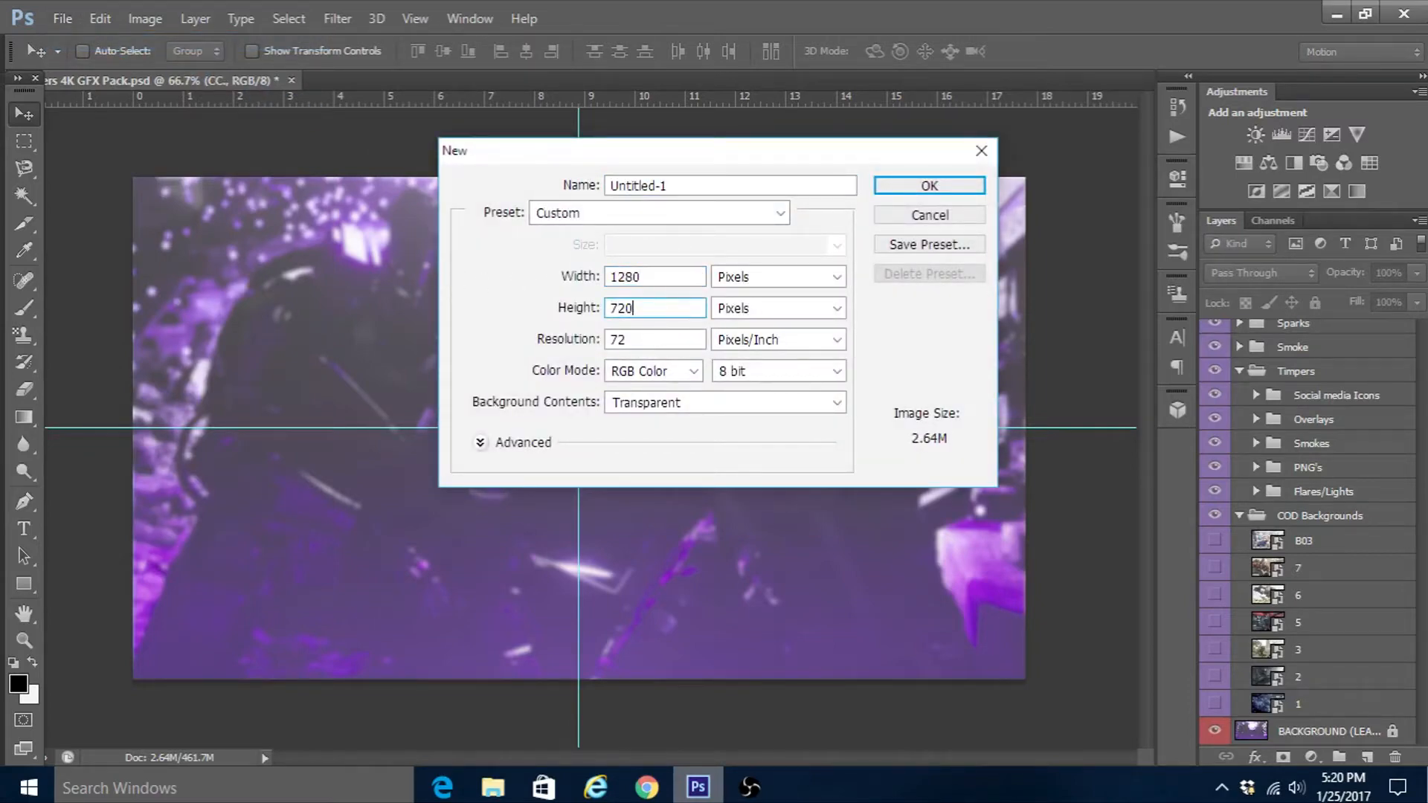
pyautogui.press('Return')
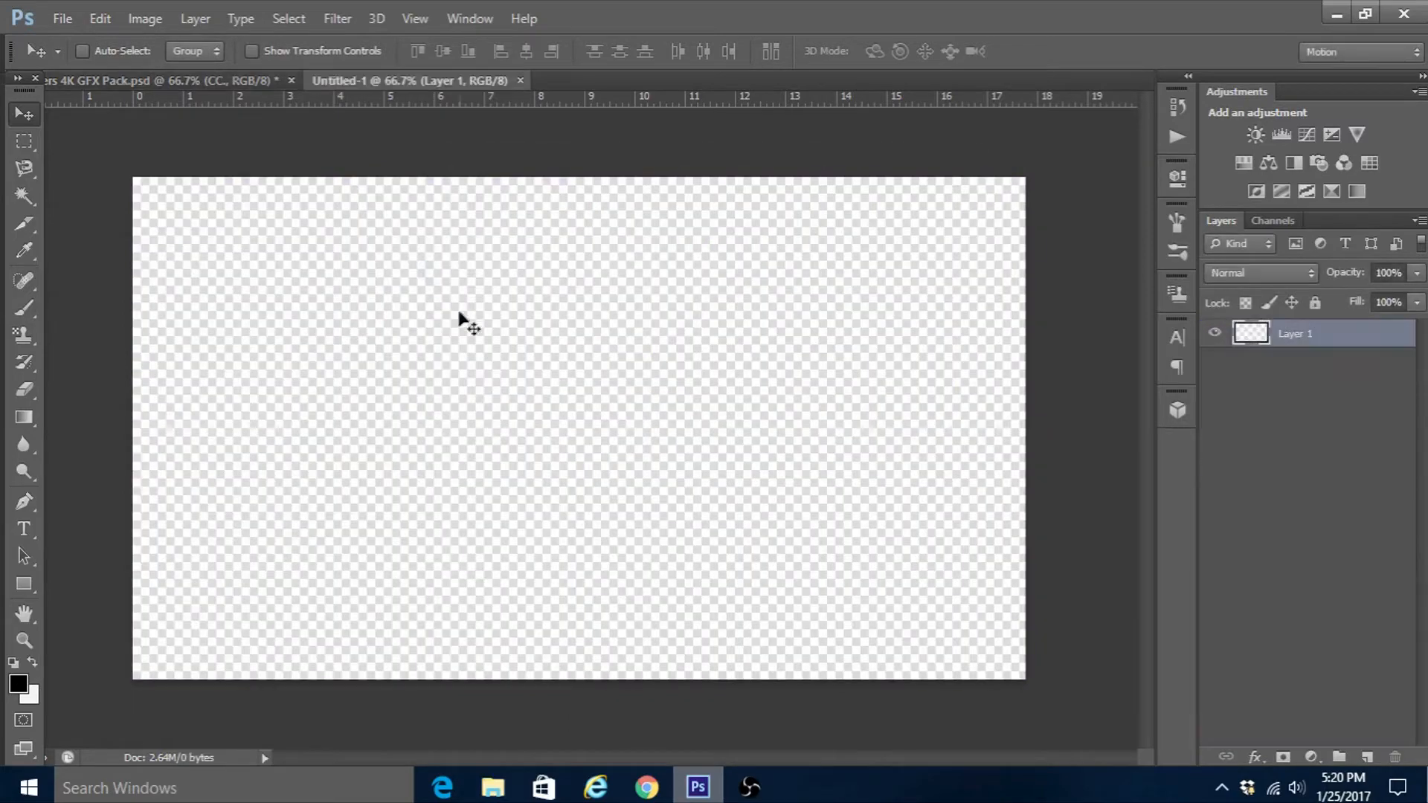
# Step: Copy background layer 7 from the COD Backgrounds group of the GFX pack into the new document, then dock the document again
pyautogui.moveTo(370, 88); pyautogui.dragTo(61, 124)
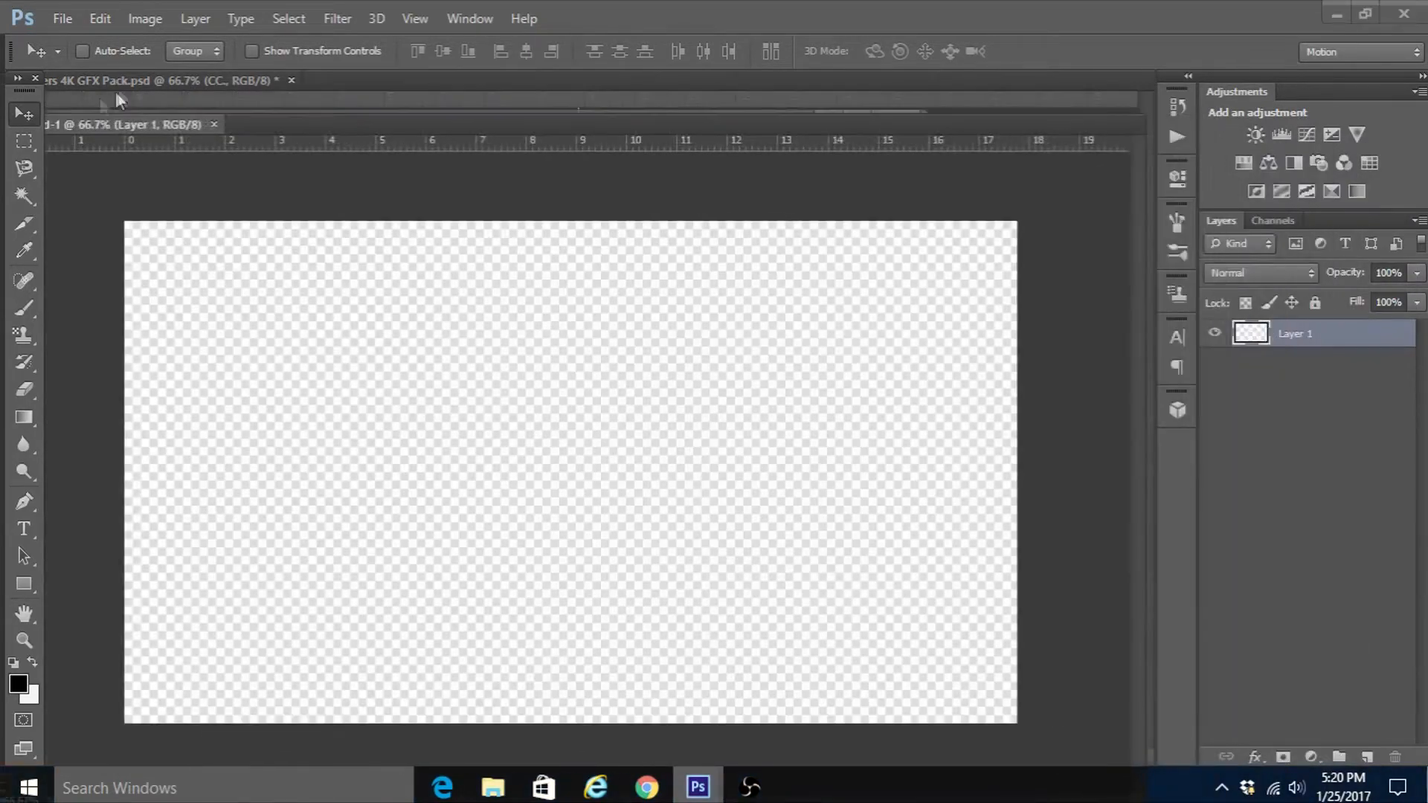
pyautogui.moveTo(1267, 570); pyautogui.dragTo(402, 364)
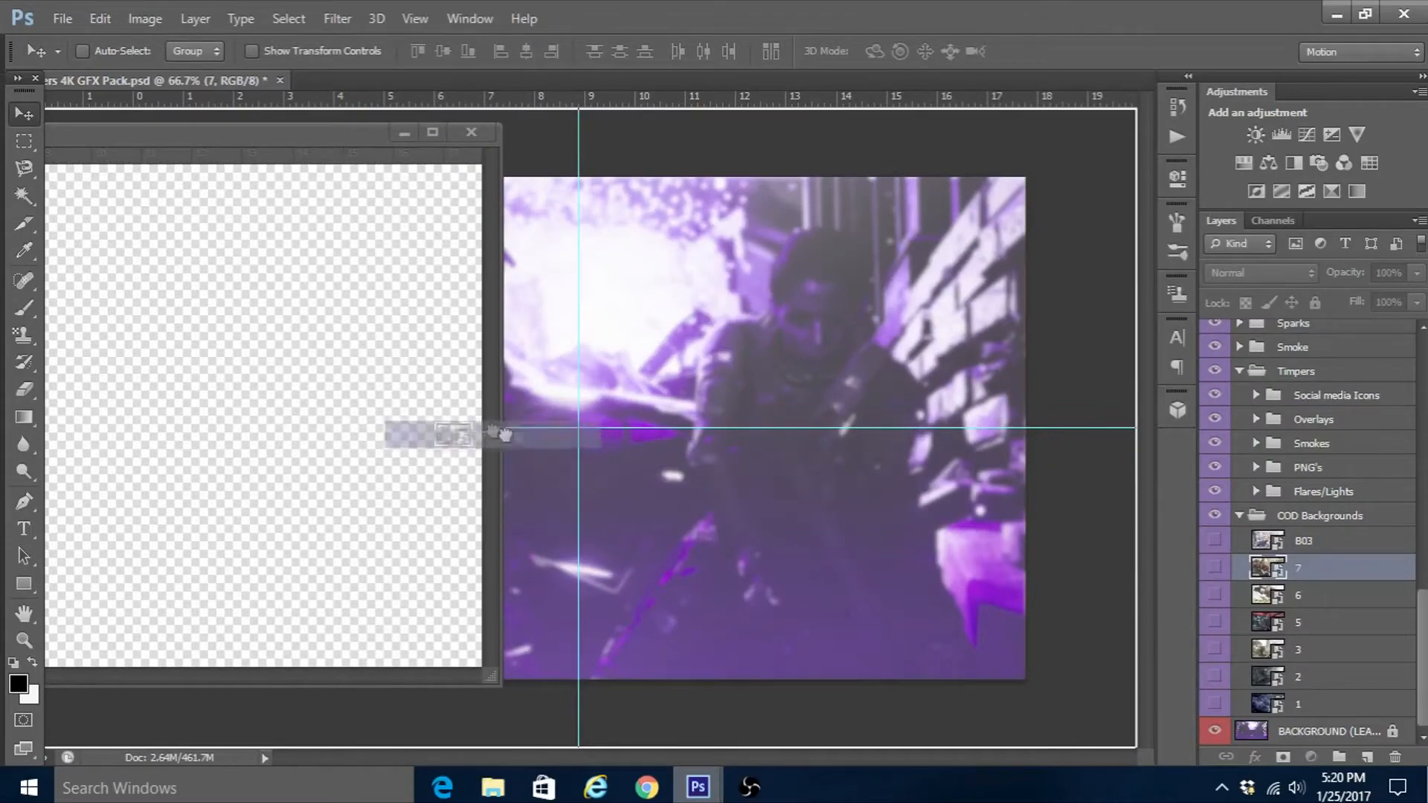
pyautogui.moveTo(275, 134); pyautogui.dragTo(358, 79)
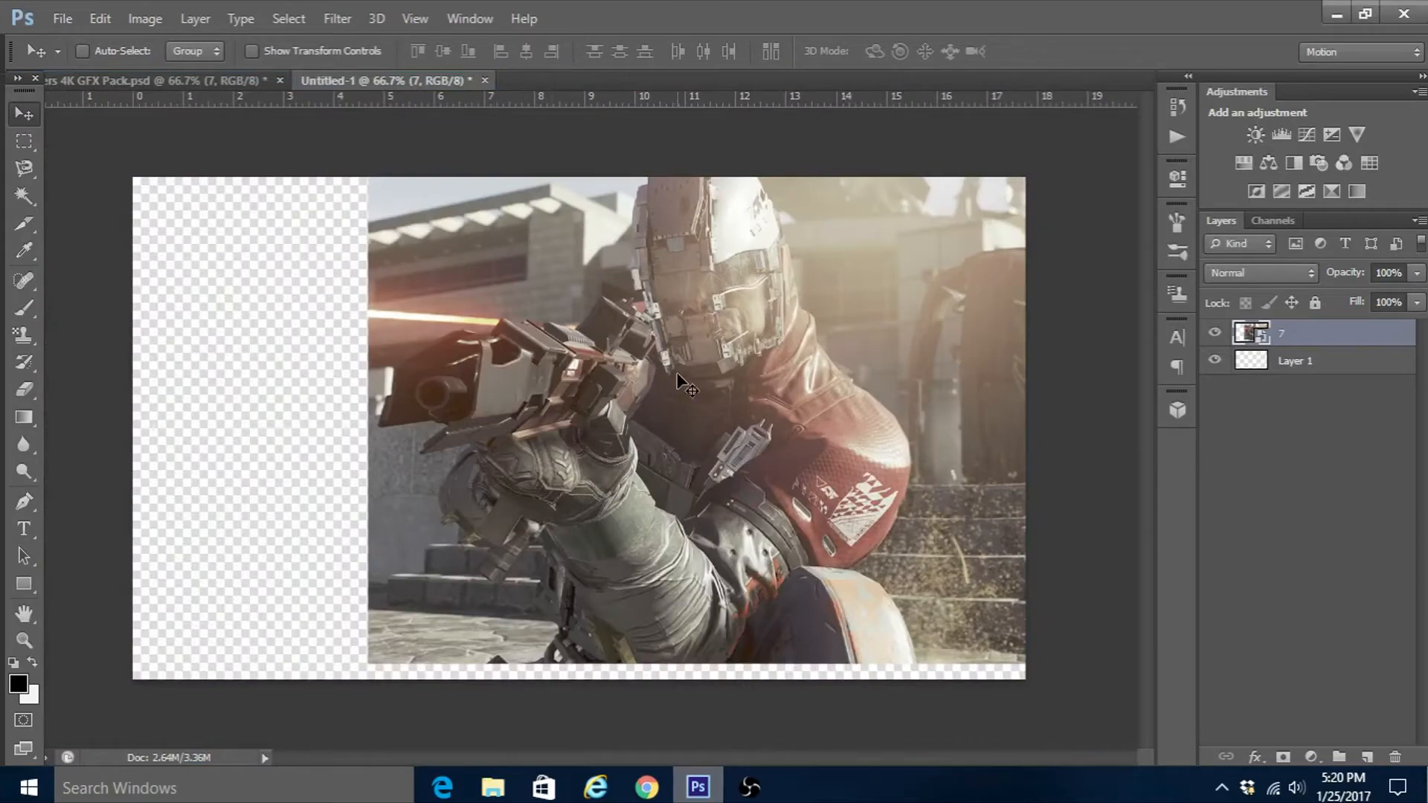
# Step: Transform the soldier image so that it fills the whole canvas
pyautogui.hotkey('ctrl', 't')
pyautogui.moveTo(798, 317); pyautogui.dragTo(821, 357)
pyautogui.press('Return')
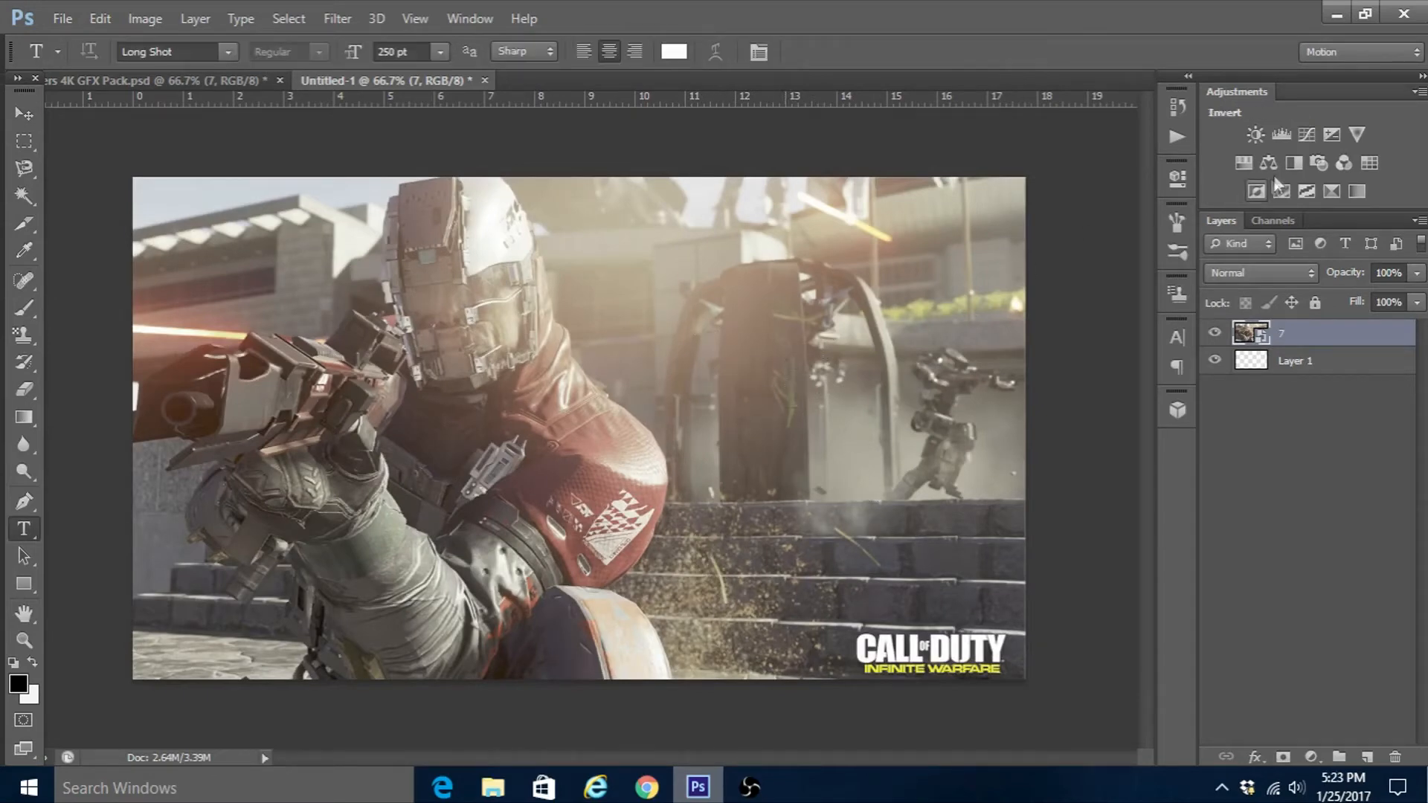
# Step: Add a Curves adjustment layer with an S-curve, lowering the shadows and placing the highlights point at input 172, output 214
pyautogui.click(1301, 130)
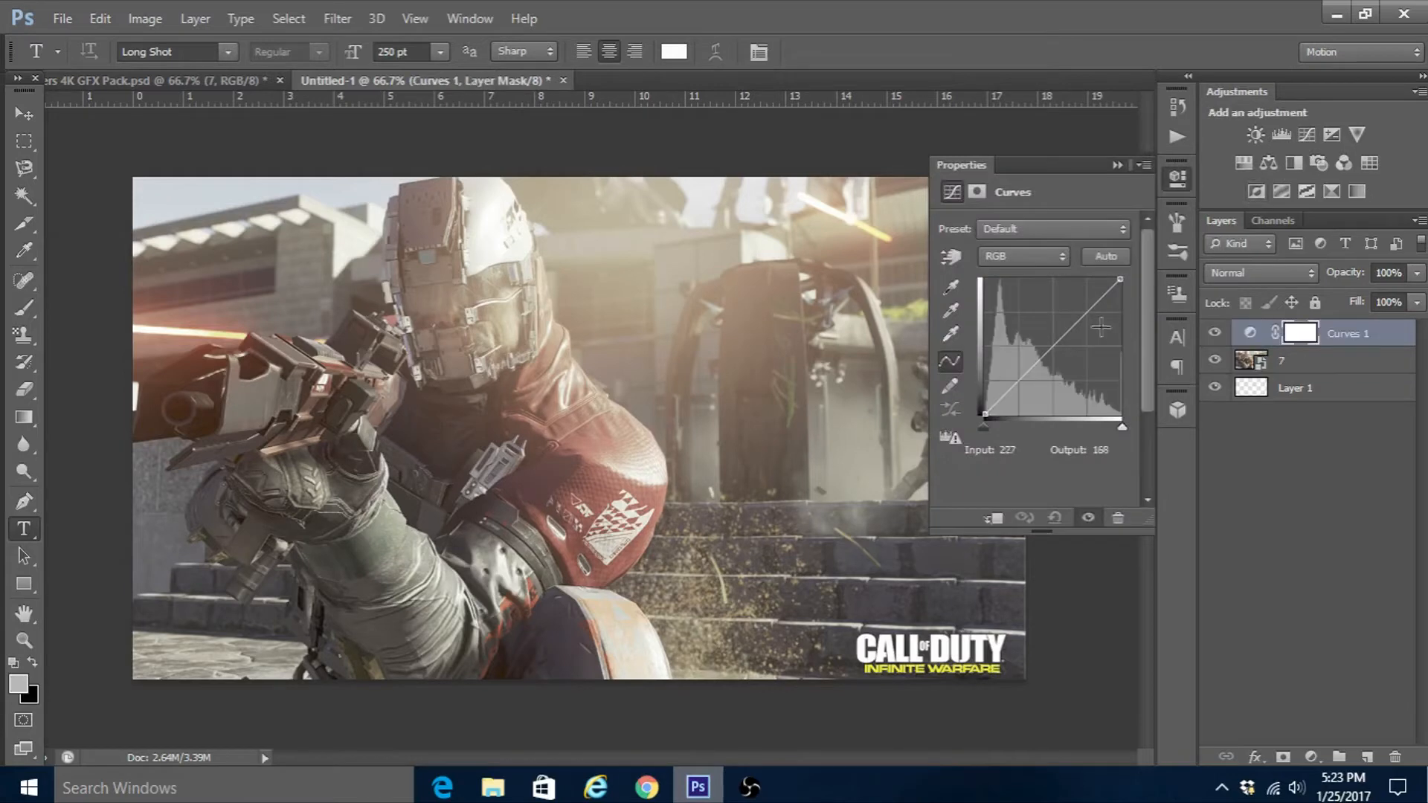
pyautogui.moveTo(1010, 387); pyautogui.dragTo(1022, 400)
pyautogui.moveTo(1090, 321); pyautogui.dragTo(1076, 300)
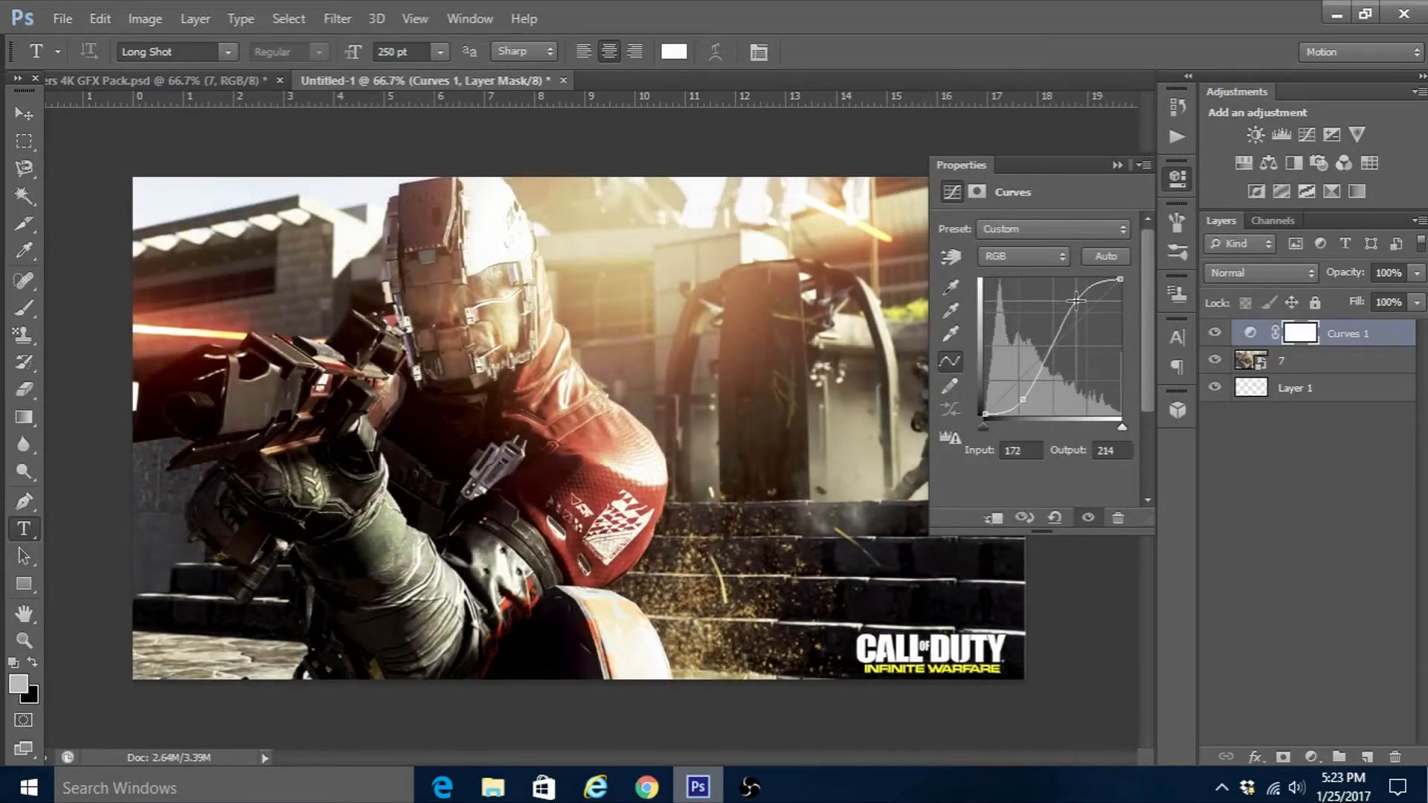
pyautogui.click(1115, 164)
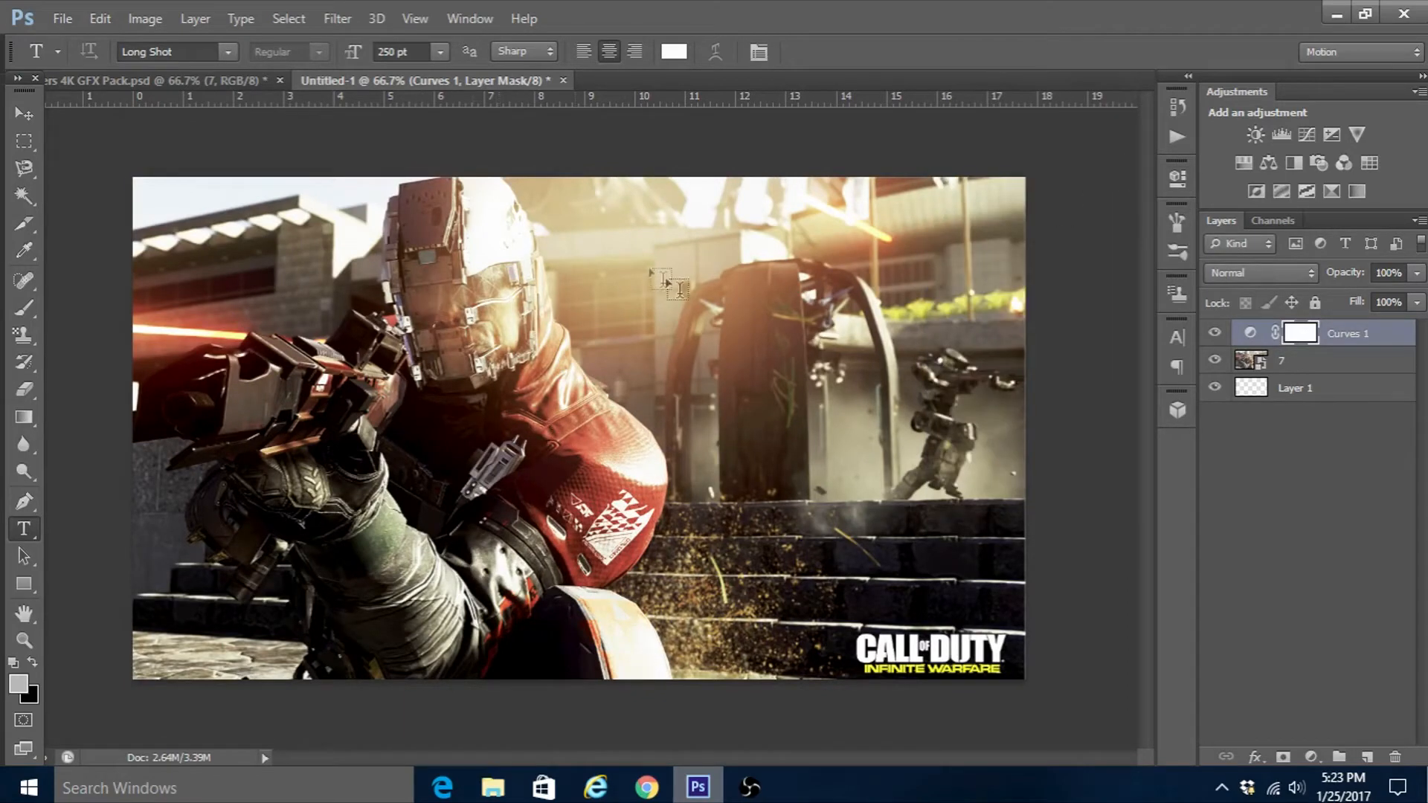
# Step: On a new layer, paint the right and left edges of the image black with a soft 600 px brush
pyautogui.press('d')
pyautogui.click(1366, 756)
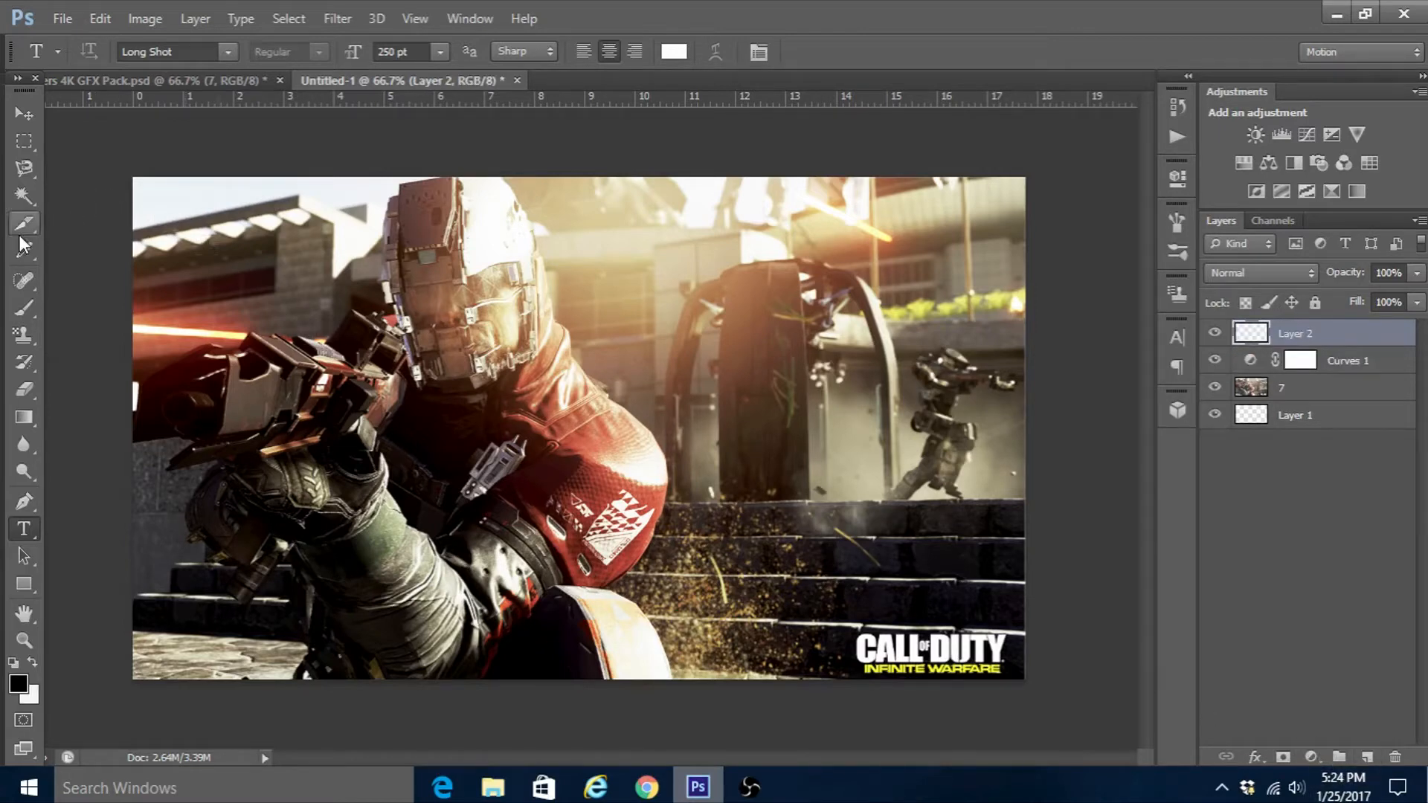
pyautogui.click(24, 307)
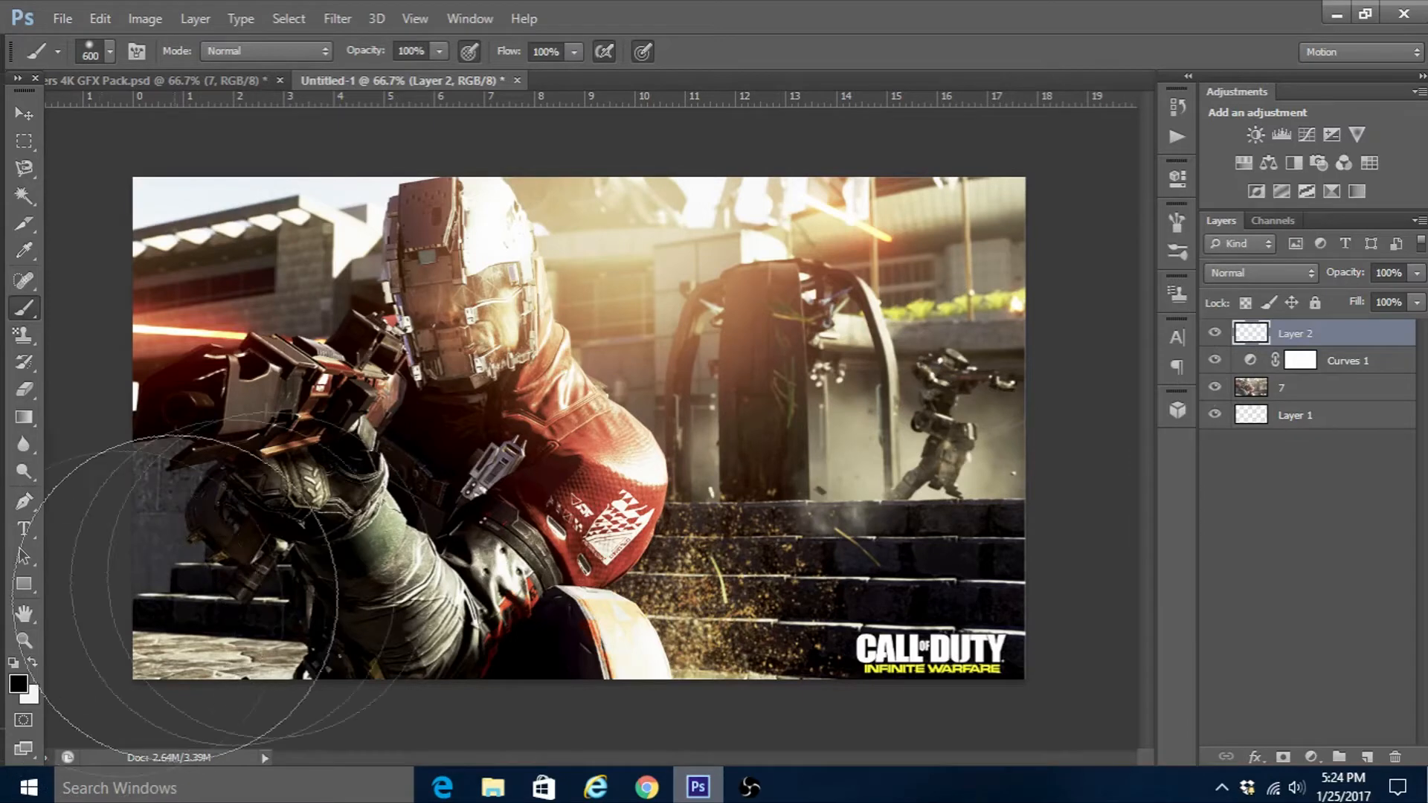
pyautogui.moveTo(1087, 194)
pyautogui.mouseDown()
pyautogui.moveTo(970, 710)
pyautogui.moveTo(1054, 162)
pyautogui.mouseUp()
pyautogui.moveTo(125, 163)
pyautogui.mouseDown()
pyautogui.moveTo(104, 428)
pyautogui.moveTo(156, 565)
pyautogui.moveTo(238, 290)
pyautogui.moveTo(126, 312)
pyautogui.moveTo(171, 625)
pyautogui.mouseUp()
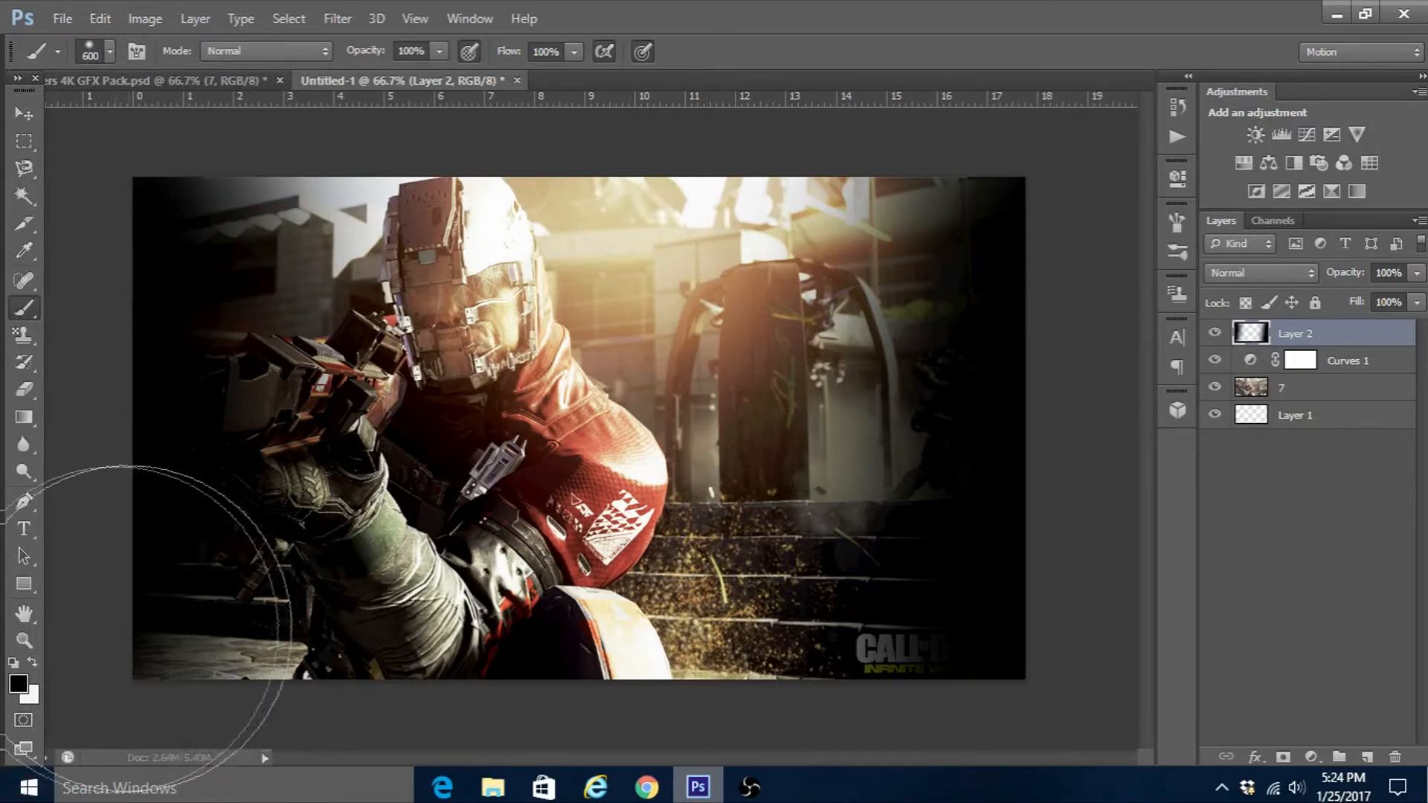
# Step: Set the foreground color to white (ffffff) and paint a soft glow at the top centre of the image
pyautogui.click(22, 680)
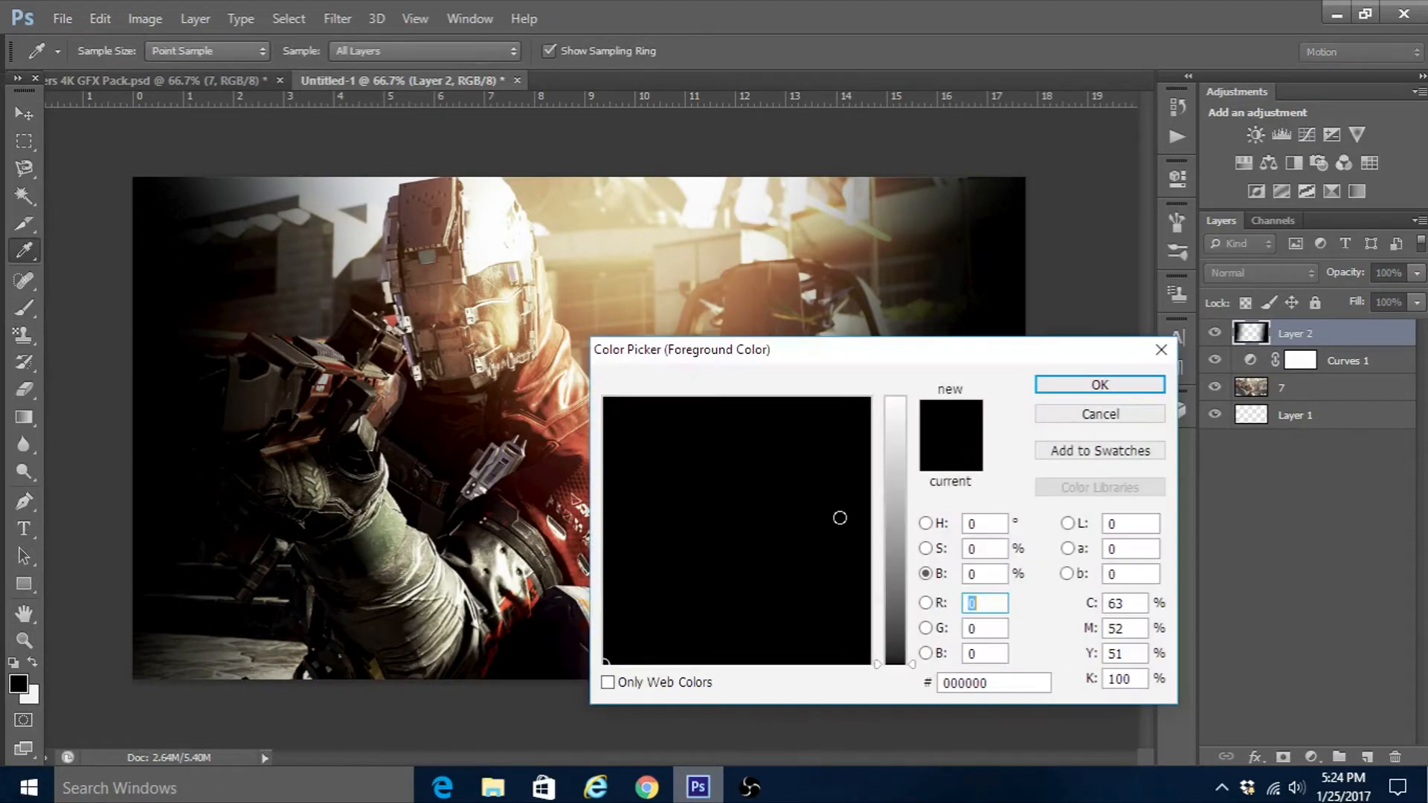
pyautogui.moveTo(892, 440); pyautogui.dragTo(894, 398)
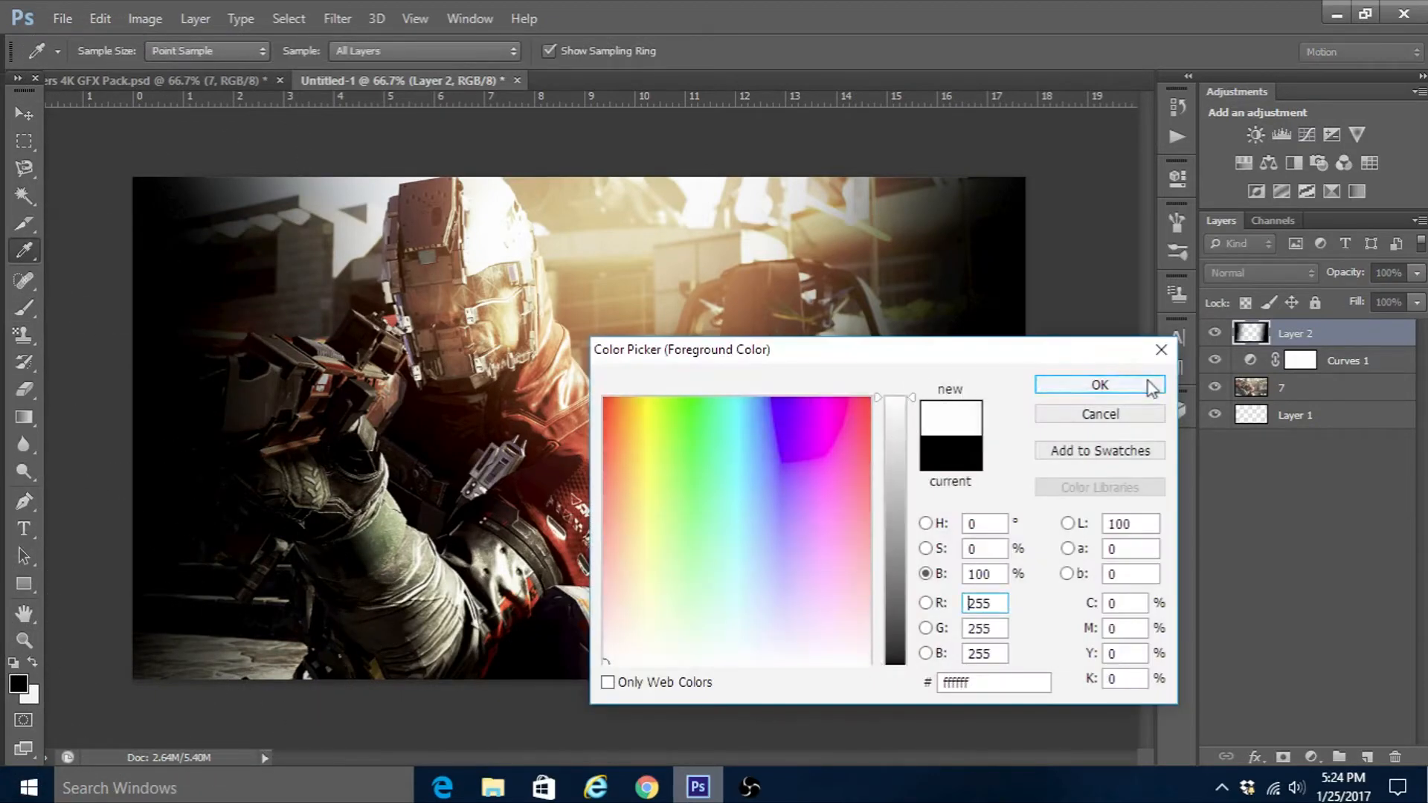
pyautogui.click(1149, 385)
pyautogui.click(608, 166)
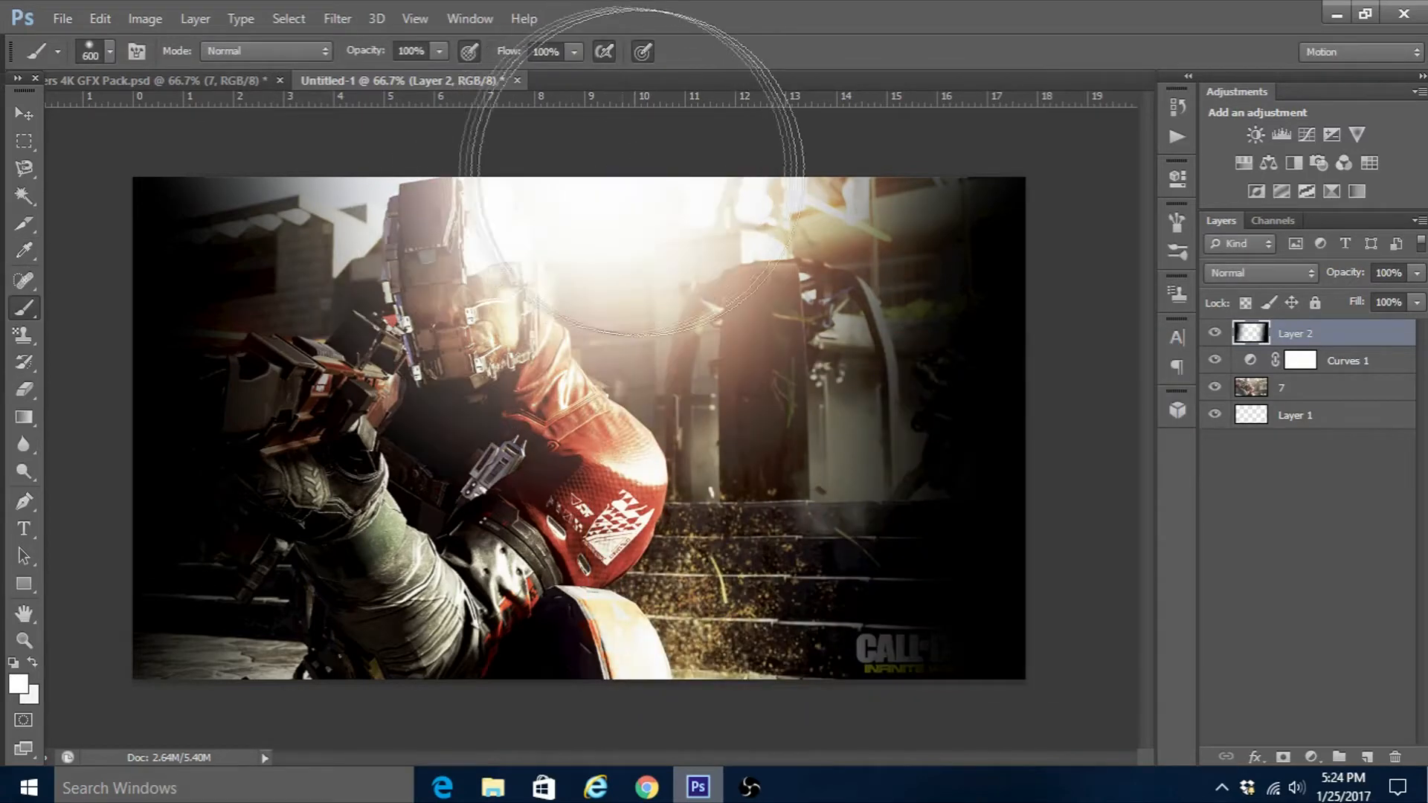
# Step: Lower the opacity of the painted edge and glow layer to 30%
pyautogui.click(1402, 272)
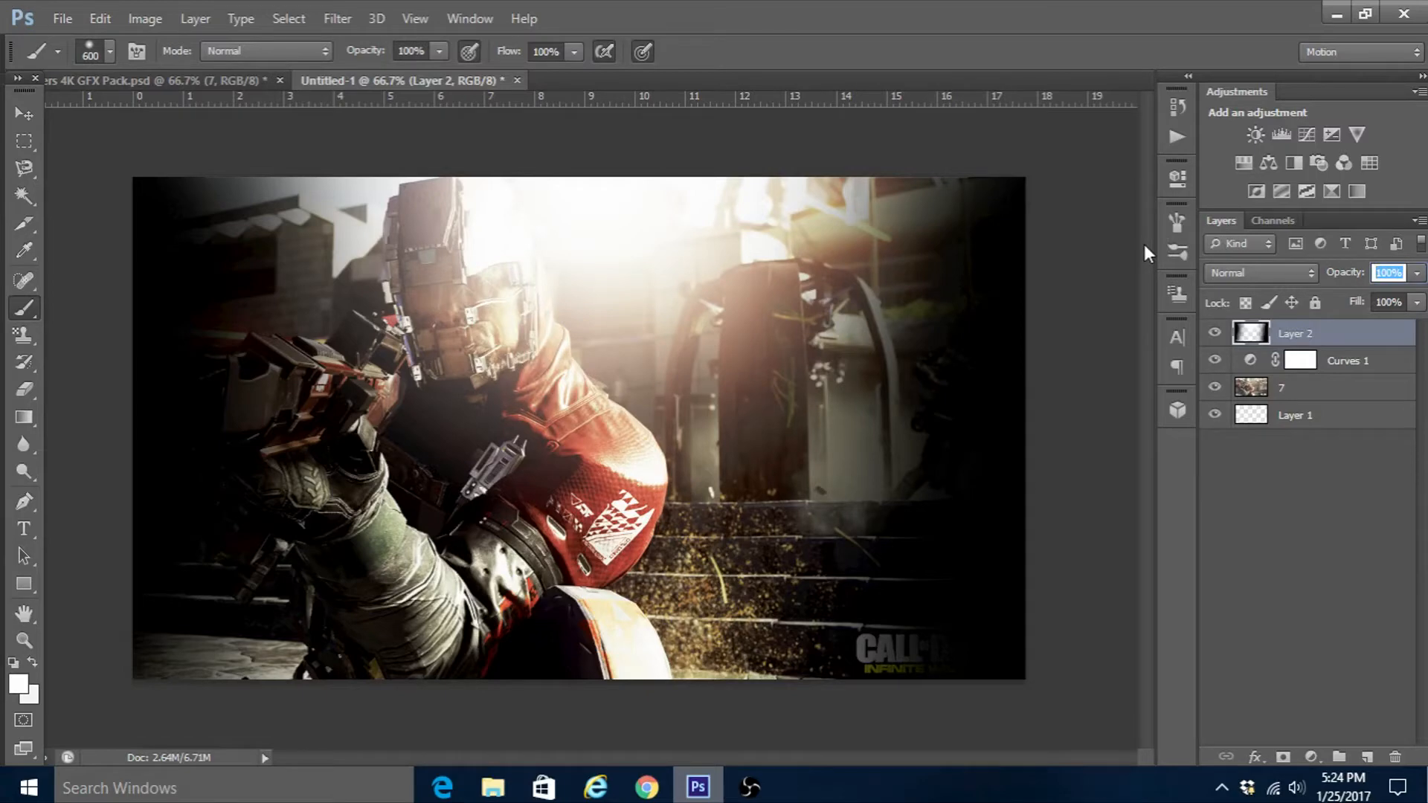
pyautogui.write('30')
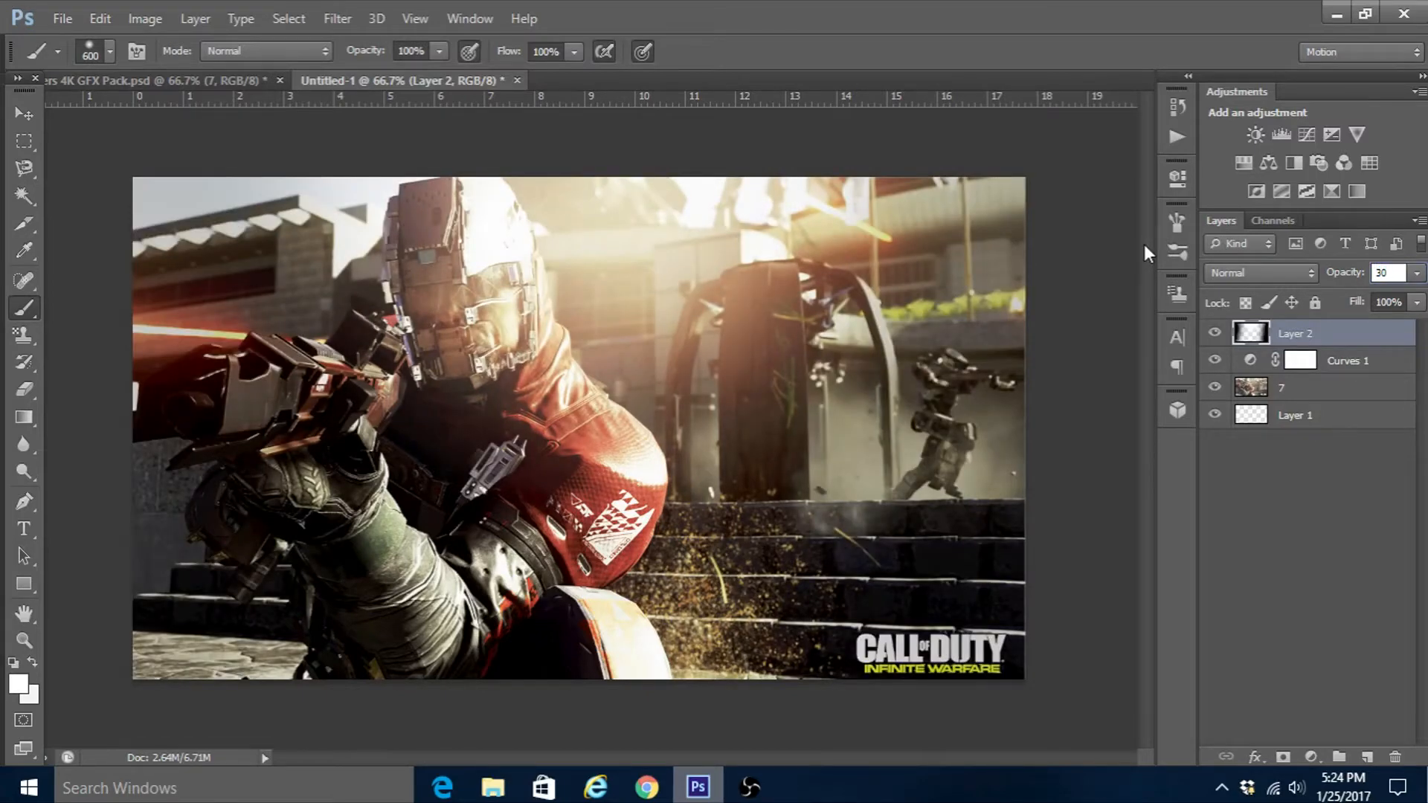
pyautogui.press('Return')
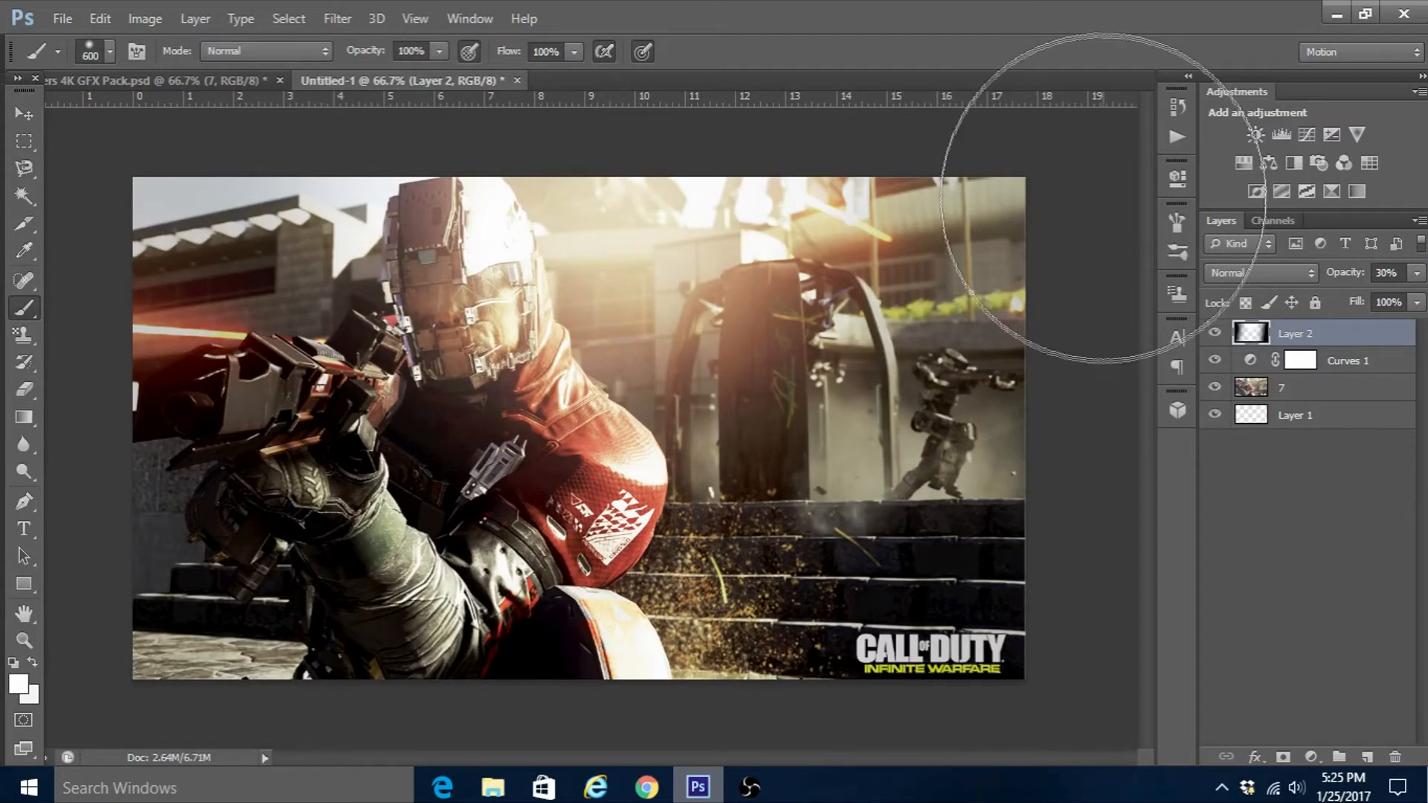
pyautogui.press('v')
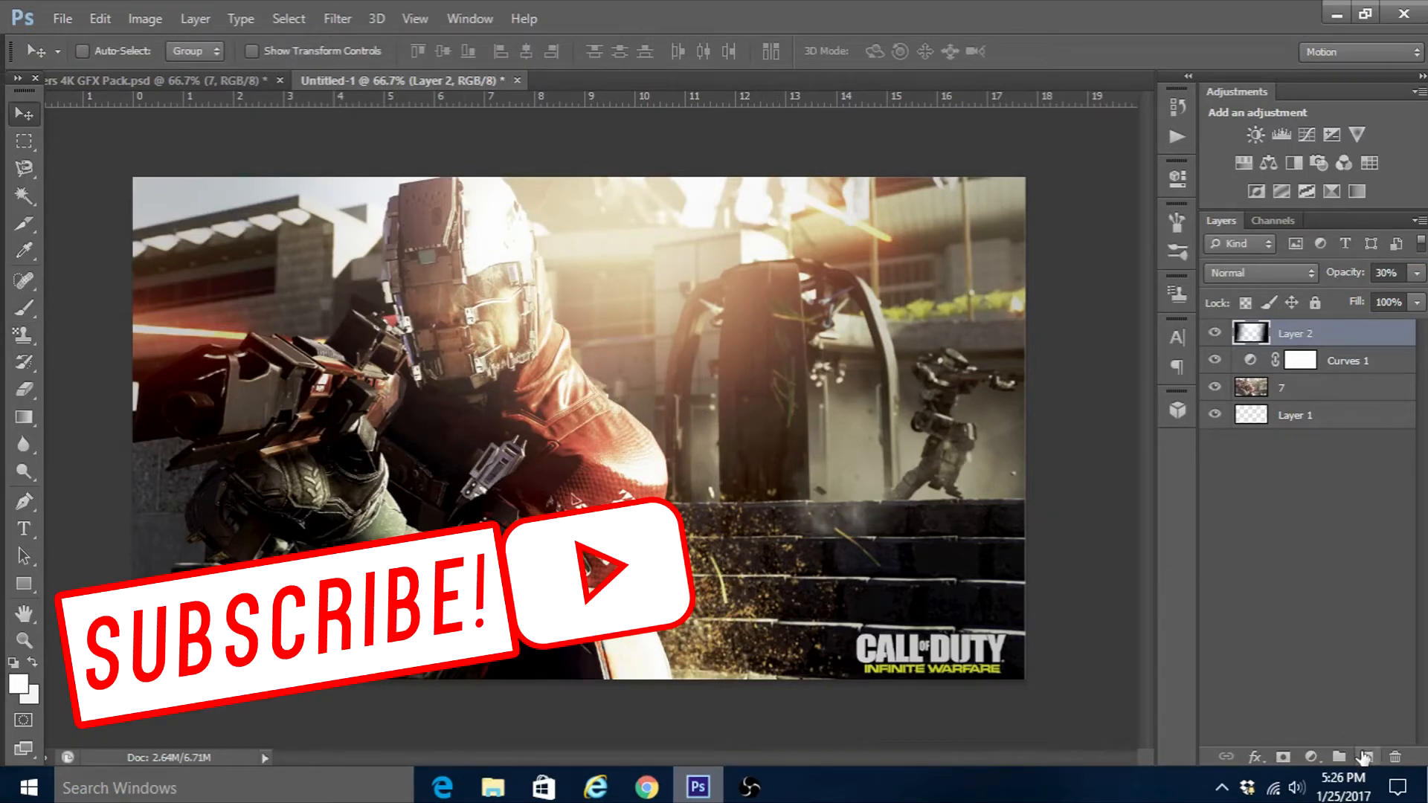
# Step: Add a new layer with the white text "thumbnail" in Long Shot at 250 pt across the upper part of the image
pyautogui.click(1365, 756)
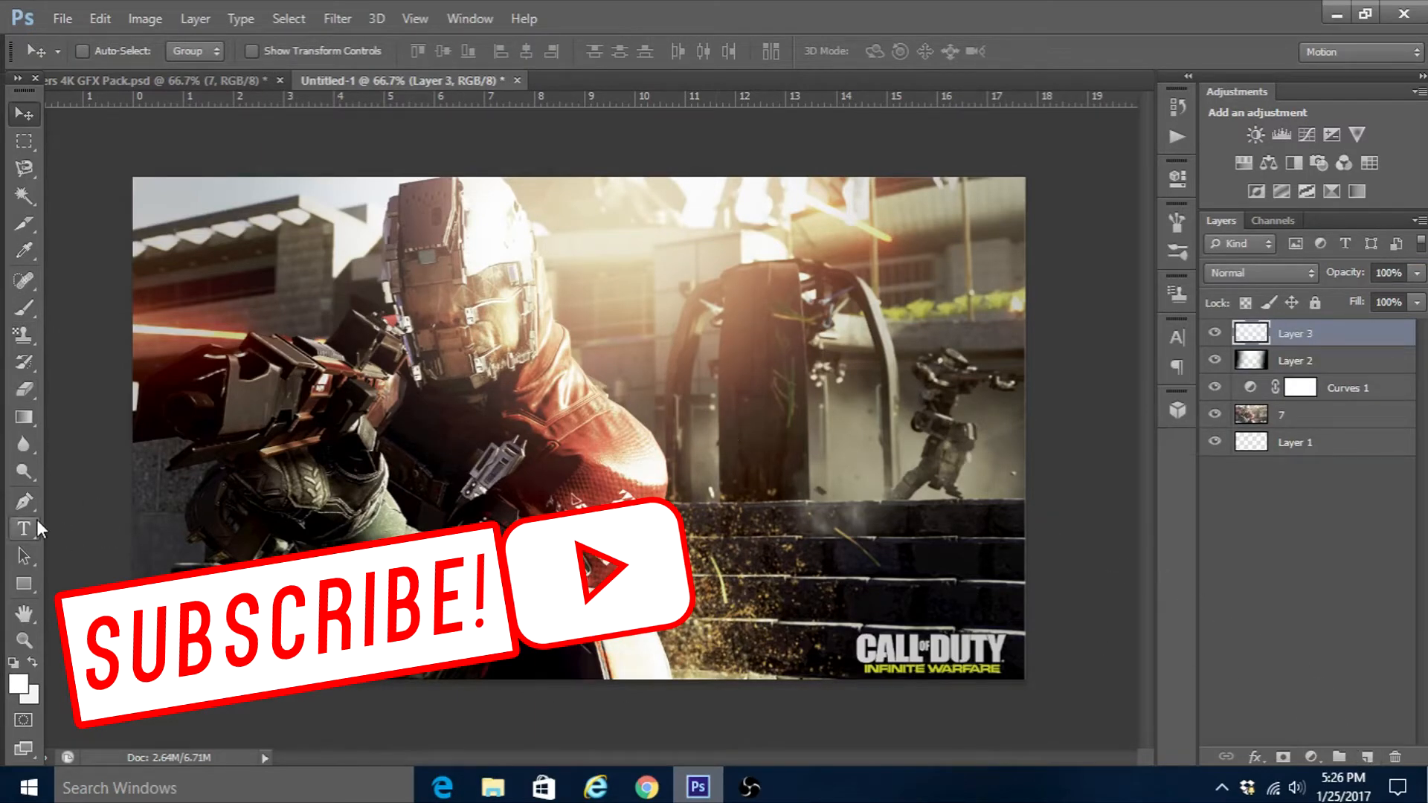
pyautogui.click(30, 526)
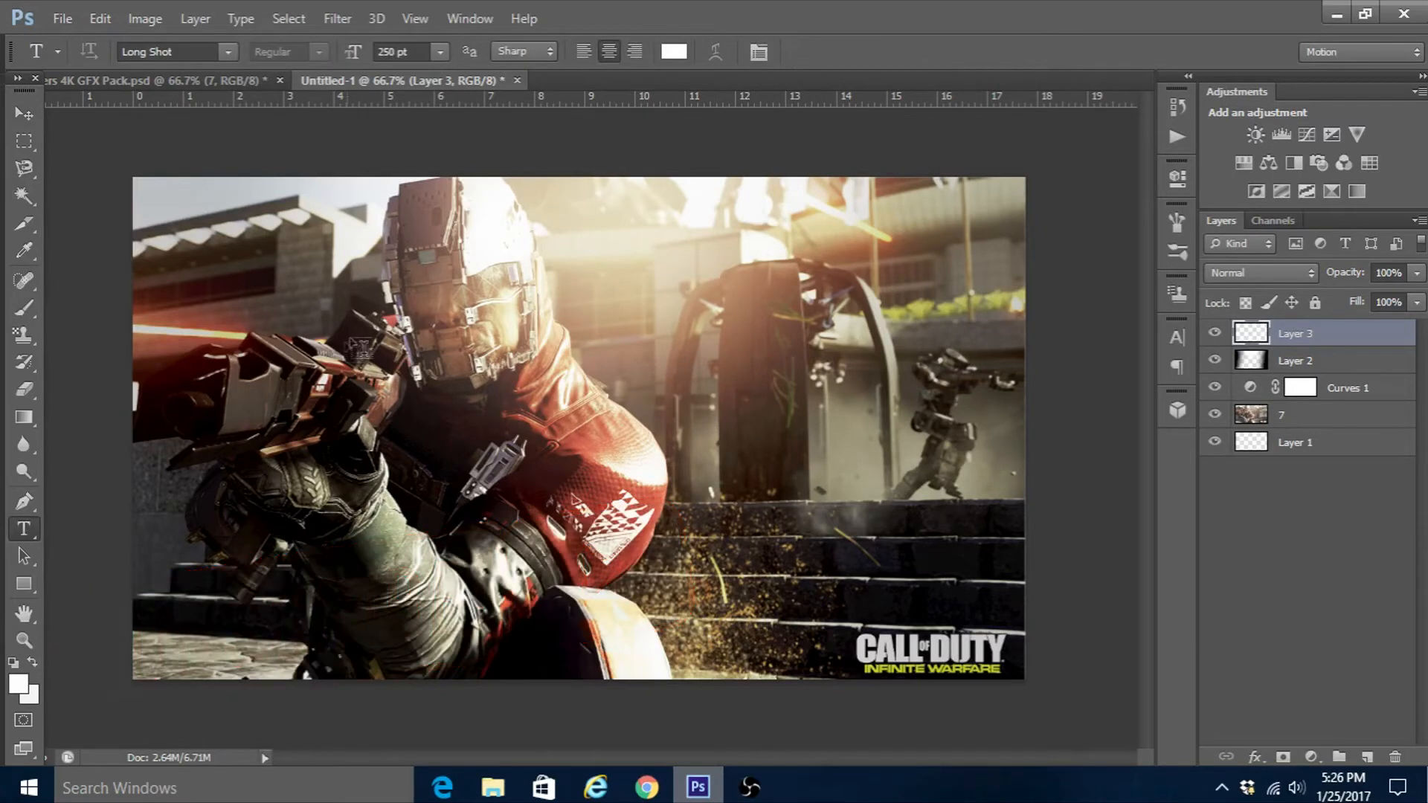
pyautogui.click(327, 301)
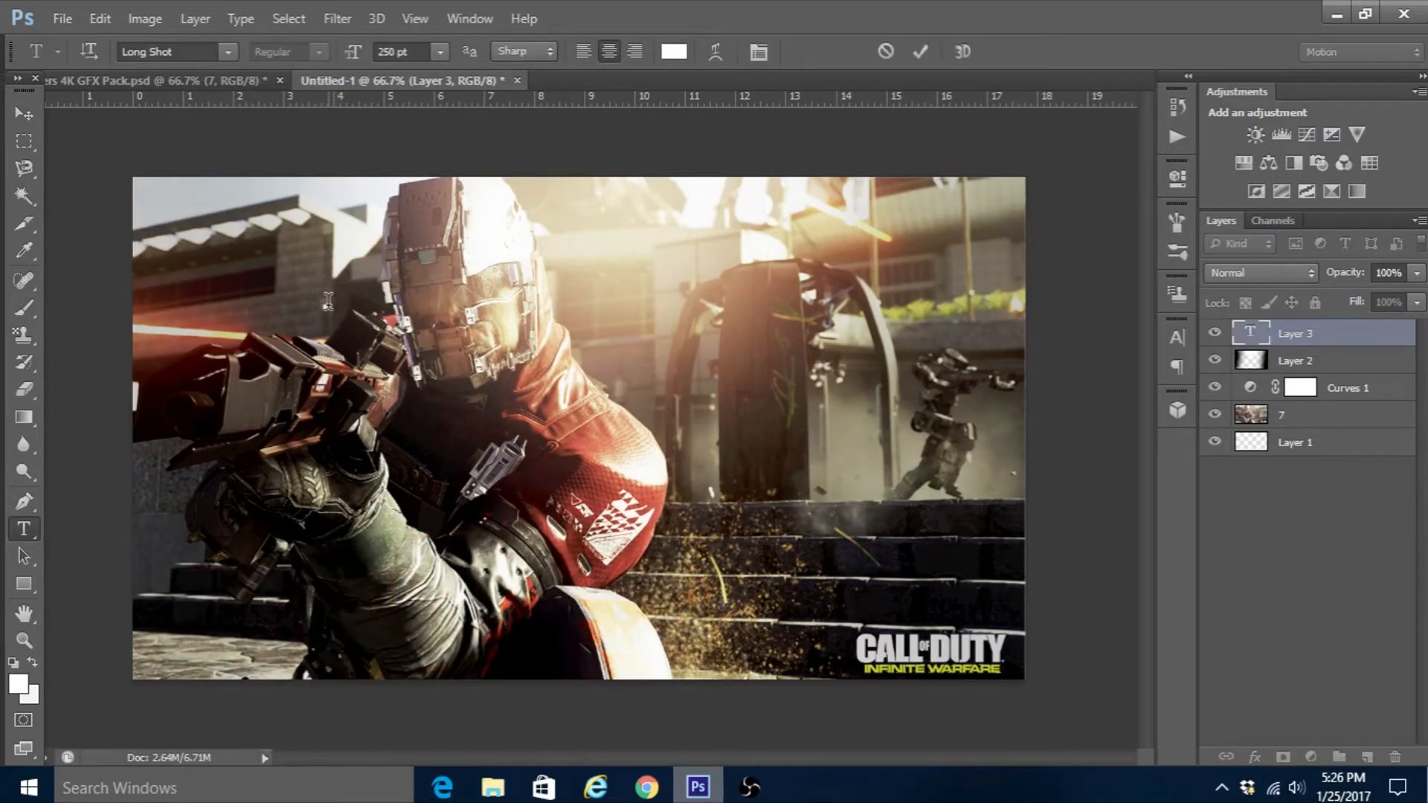
pyautogui.write('THUMBNAIL')
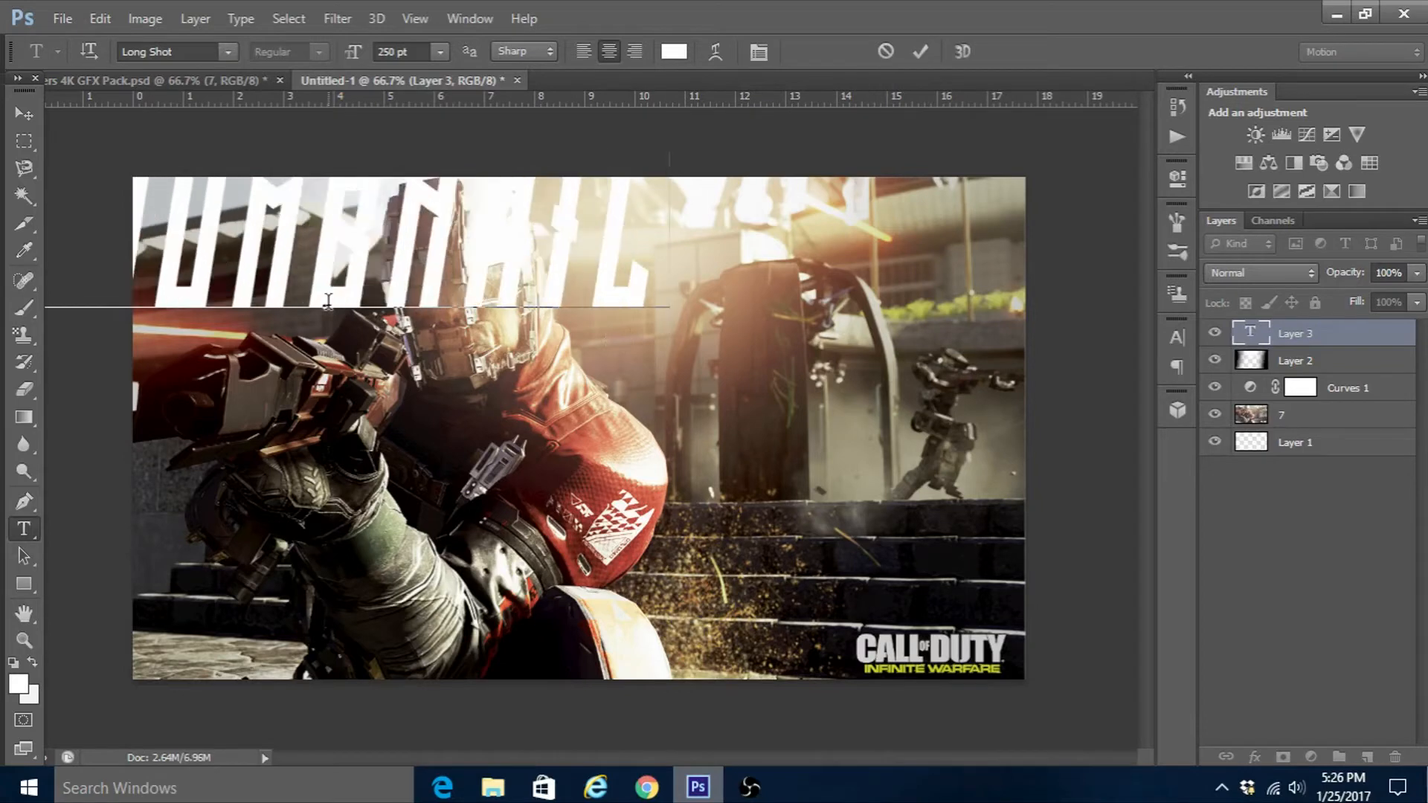
pyautogui.click(23, 112)
# Step: Duplicate the "thumbnail" text layer and move the copy below the original text
pyautogui.rightClick(1313, 336)
pyautogui.click(956, 149)
pyautogui.click(896, 237)
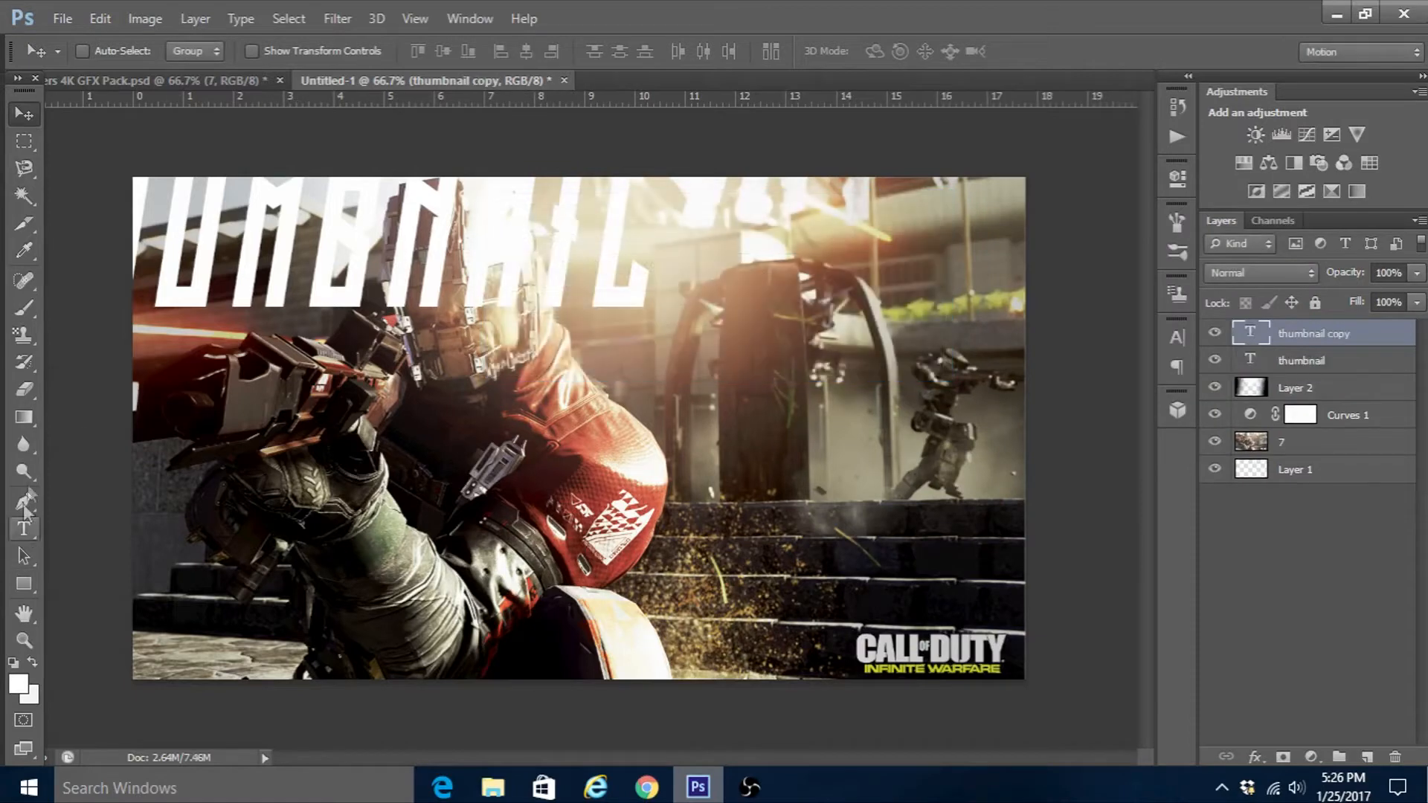
pyautogui.moveTo(422, 284); pyautogui.dragTo(648, 475)
# Step: Replace the wording of the duplicated text with "tutorial!"
pyautogui.click(24, 528)
pyautogui.moveTo(254, 408); pyautogui.dragTo(959, 416)
pyautogui.write('tutorial!')
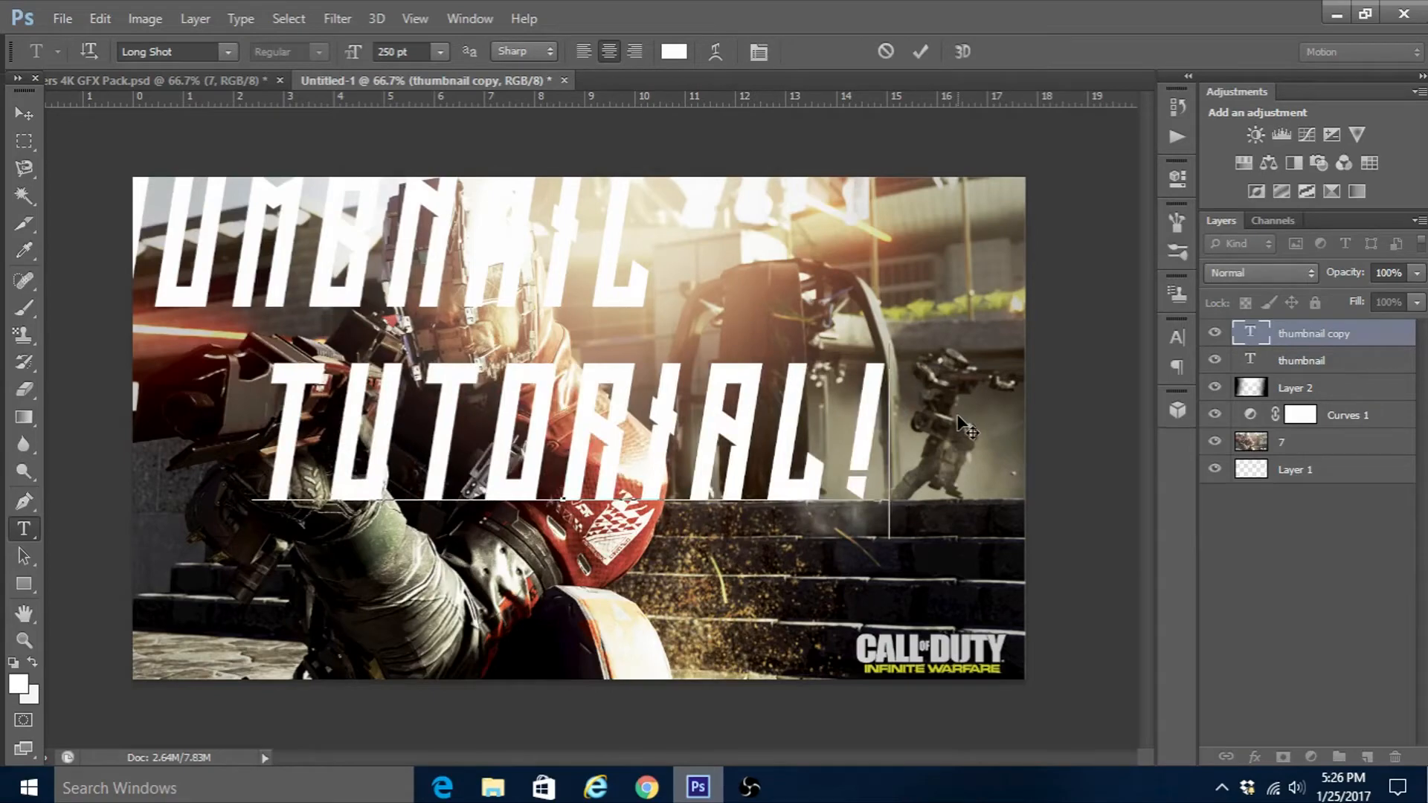
pyautogui.click(23, 113)
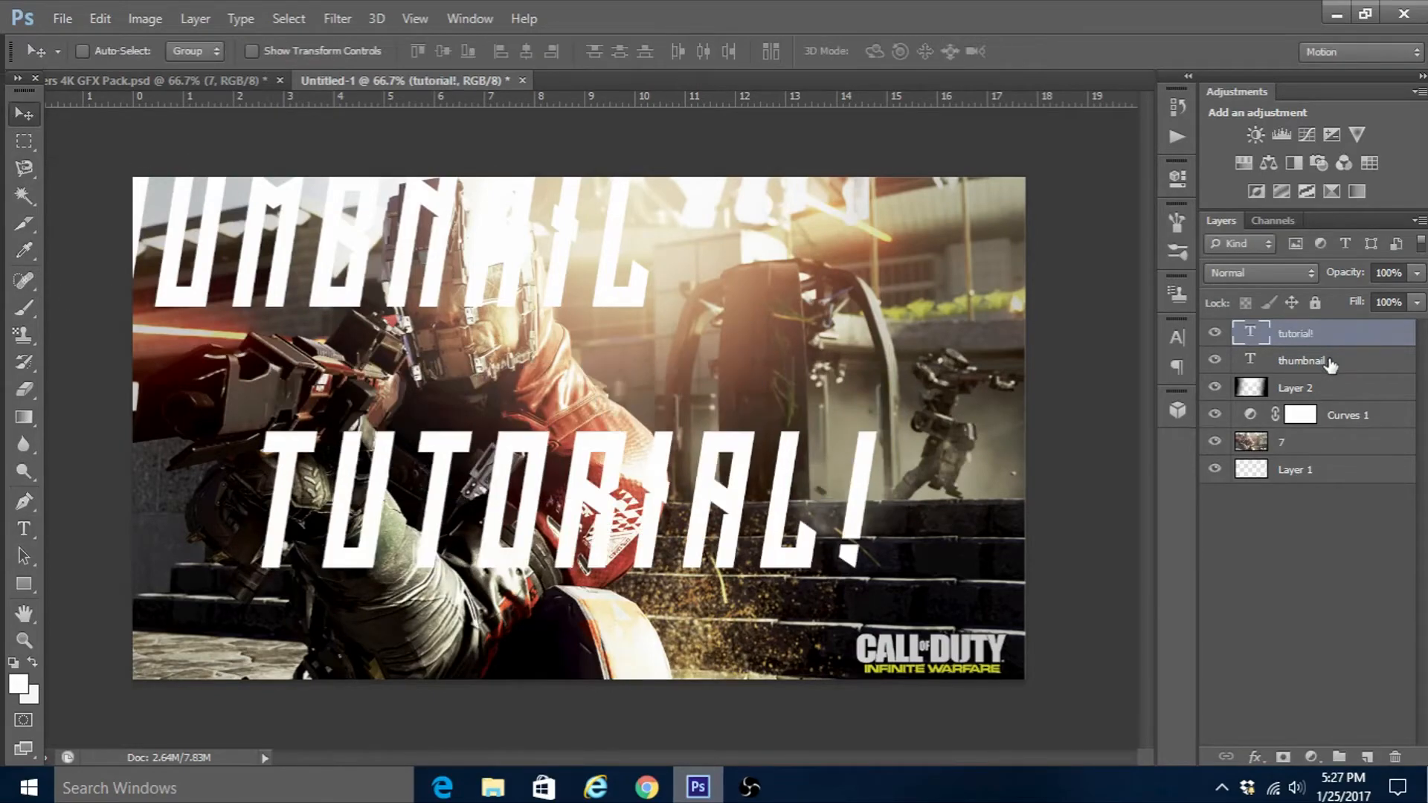
# Step: Add a 3 px black outside Stroke effect to the "thumbnail" text layer
pyautogui.rightClick(1329, 364)
pyautogui.click(962, 123)
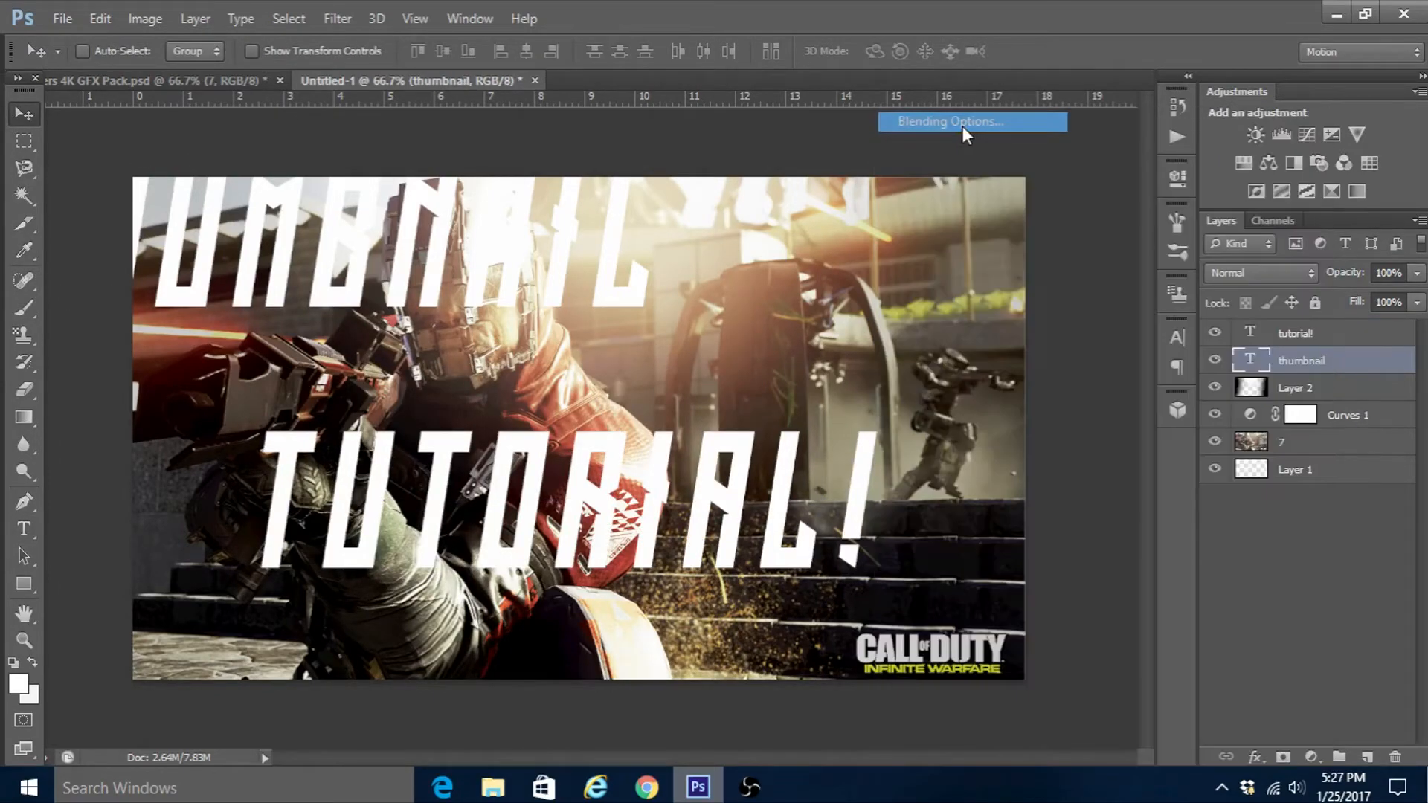
pyautogui.click(741, 327)
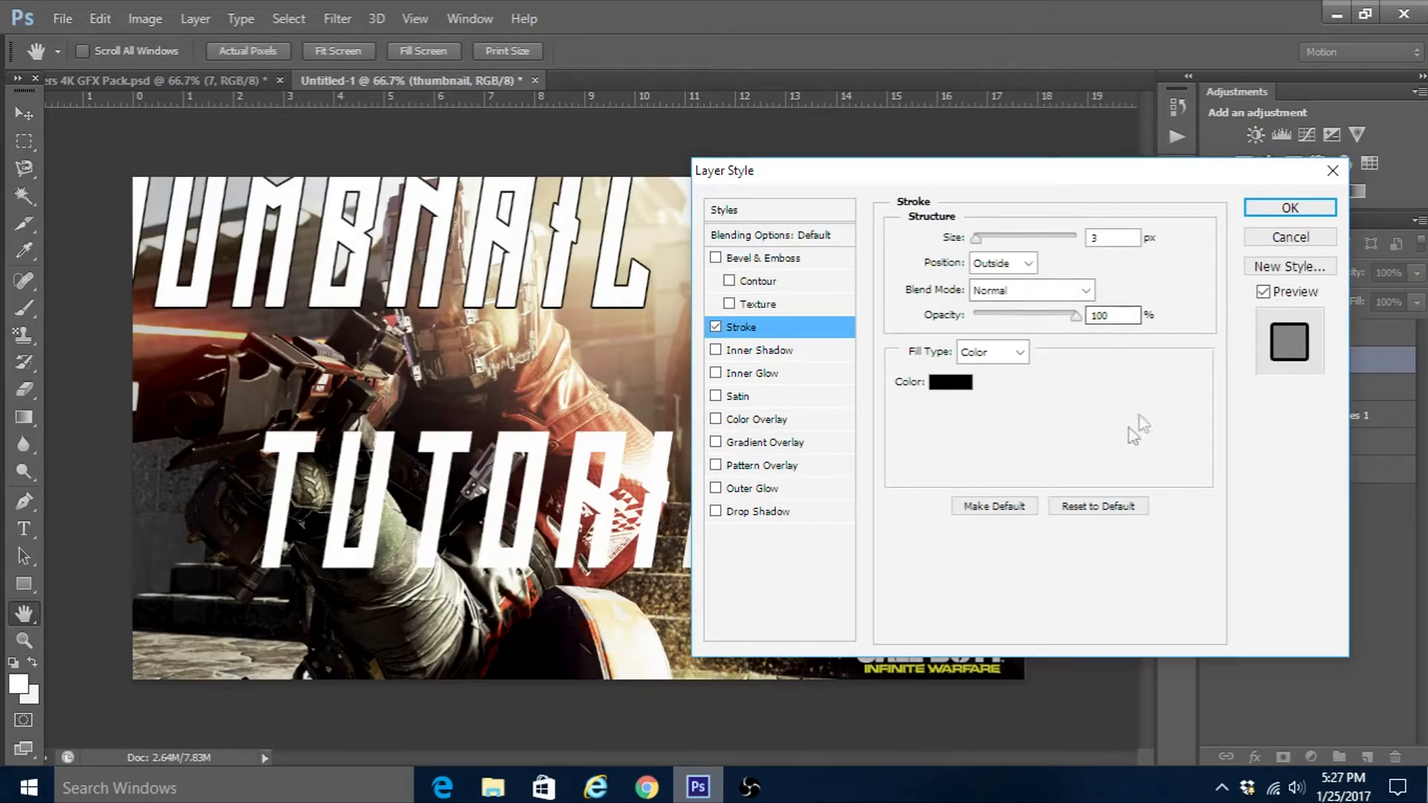
# Step: Add a linear Gradient Overlay to the "thumbnail" text using the Black, White preset at 22% opacity
pyautogui.click(750, 442)
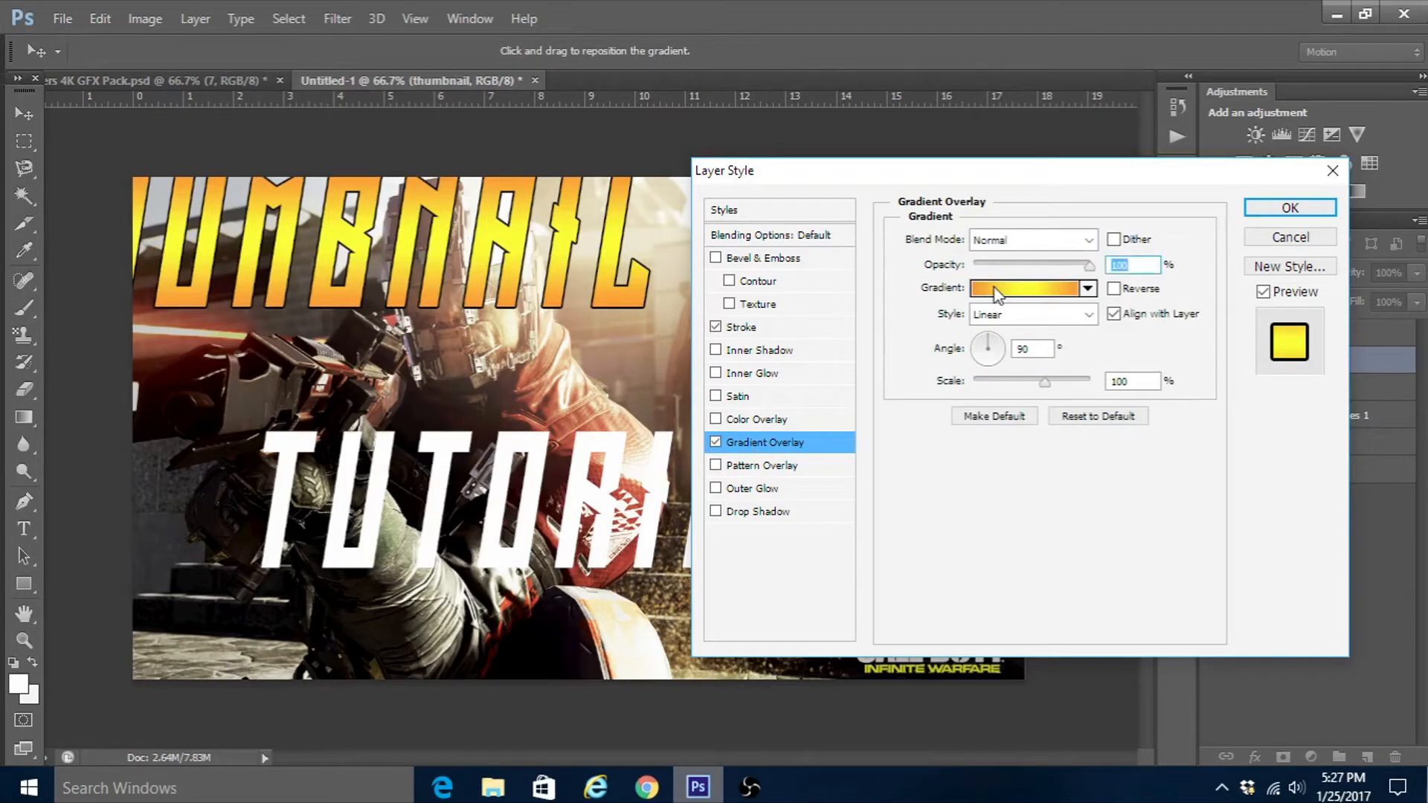
pyautogui.click(997, 290)
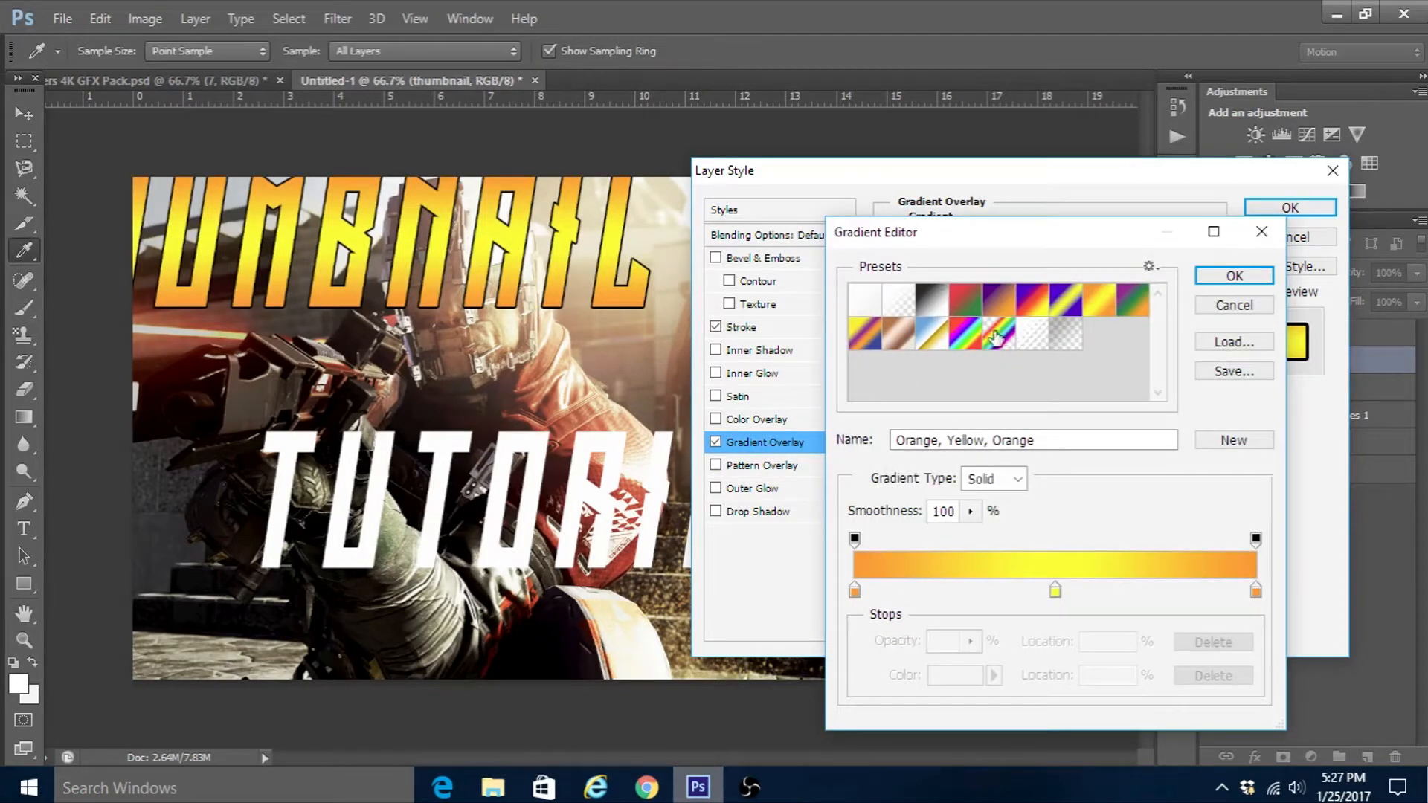
pyautogui.click(941, 307)
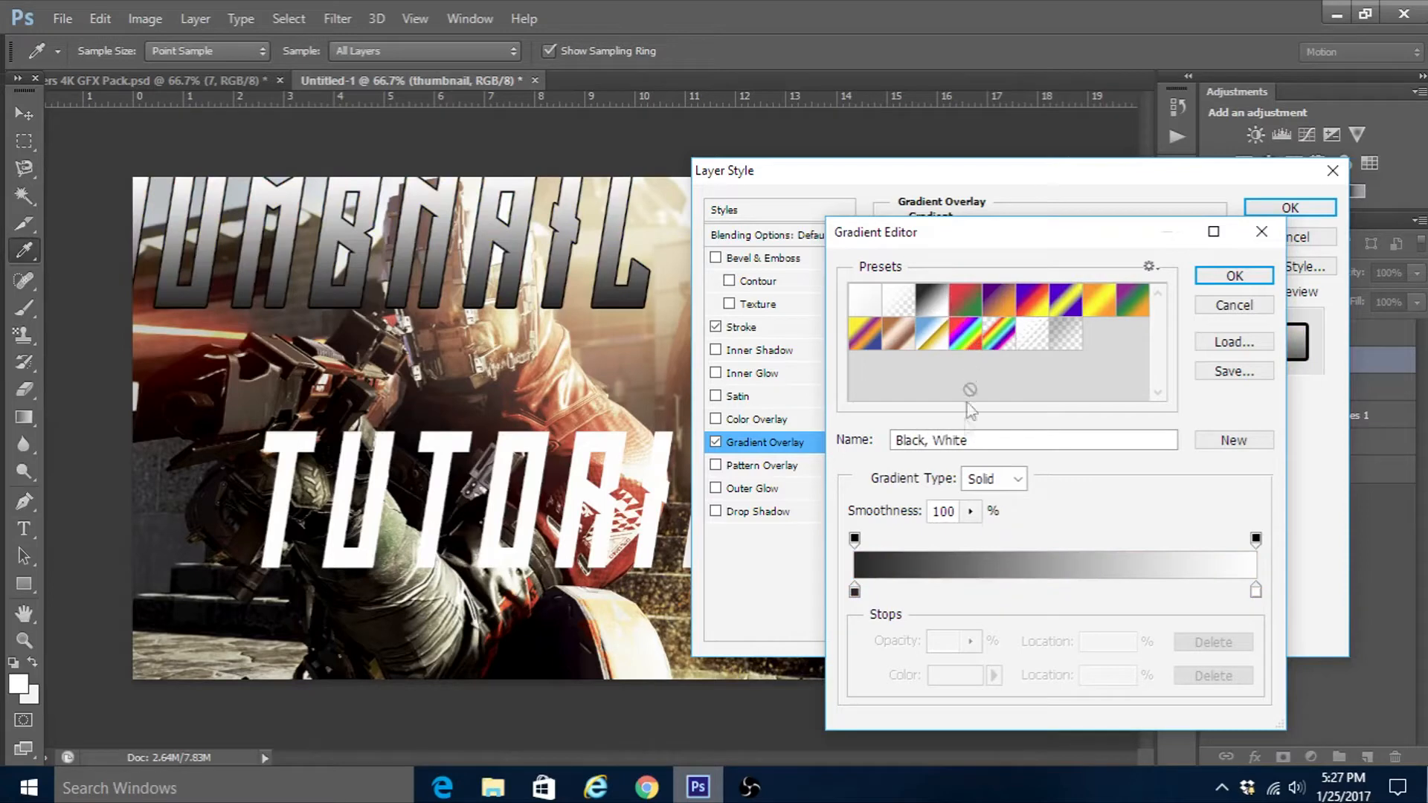
pyautogui.click(1238, 277)
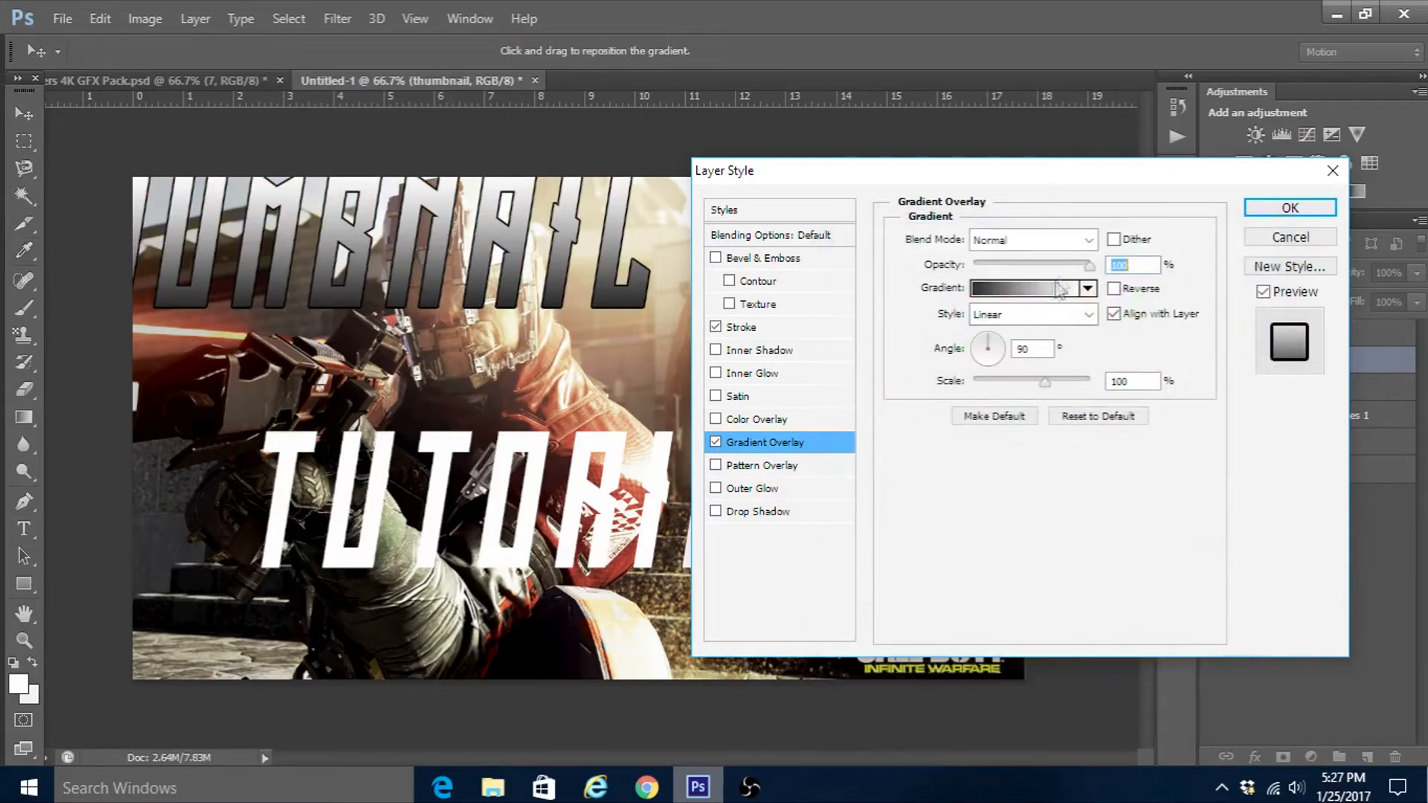
pyautogui.moveTo(1049, 265); pyautogui.dragTo(999, 266)
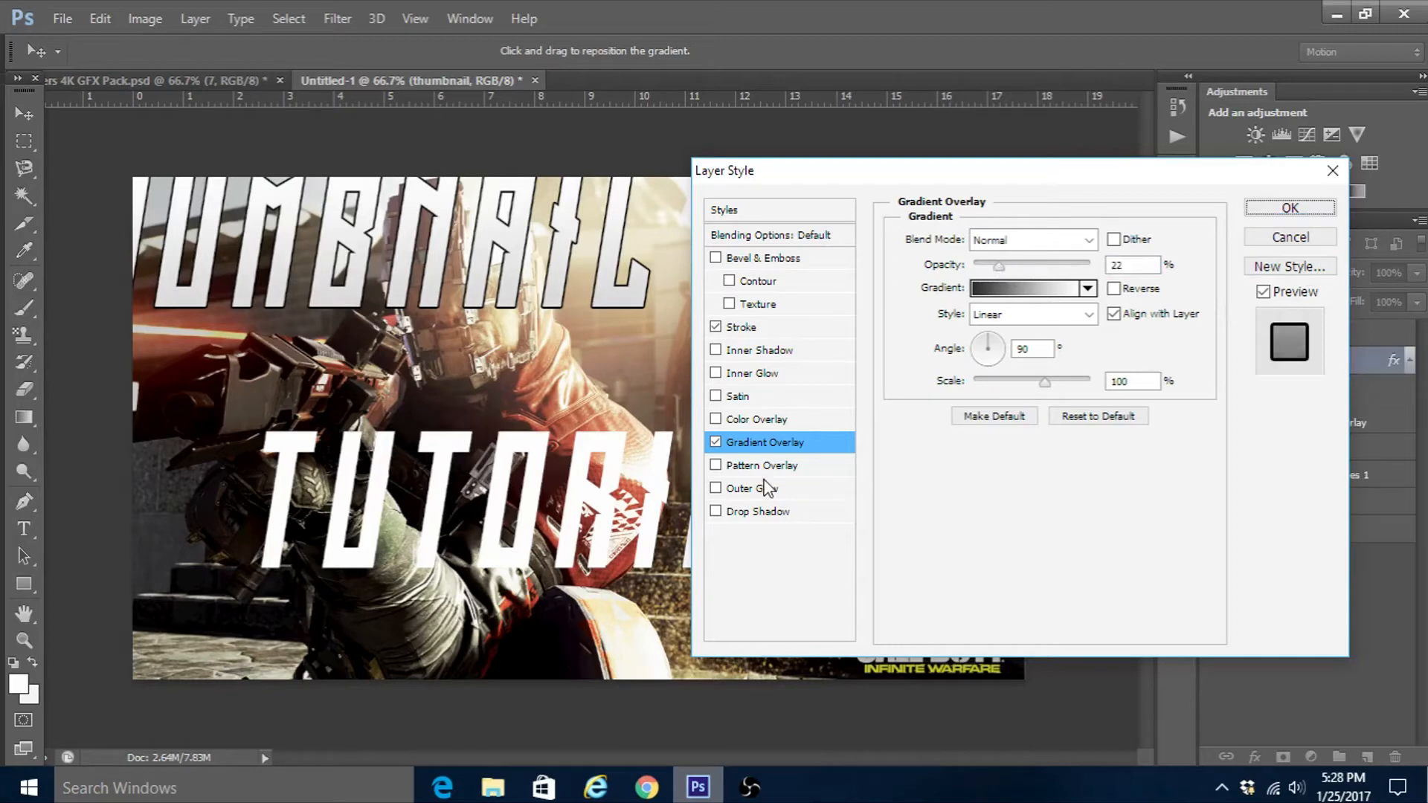
# Step: Add a black Multiply Drop Shadow to the "thumbnail" text at 100% opacity, with 14 px distance, 33% spread and 33 px size
pyautogui.click(768, 513)
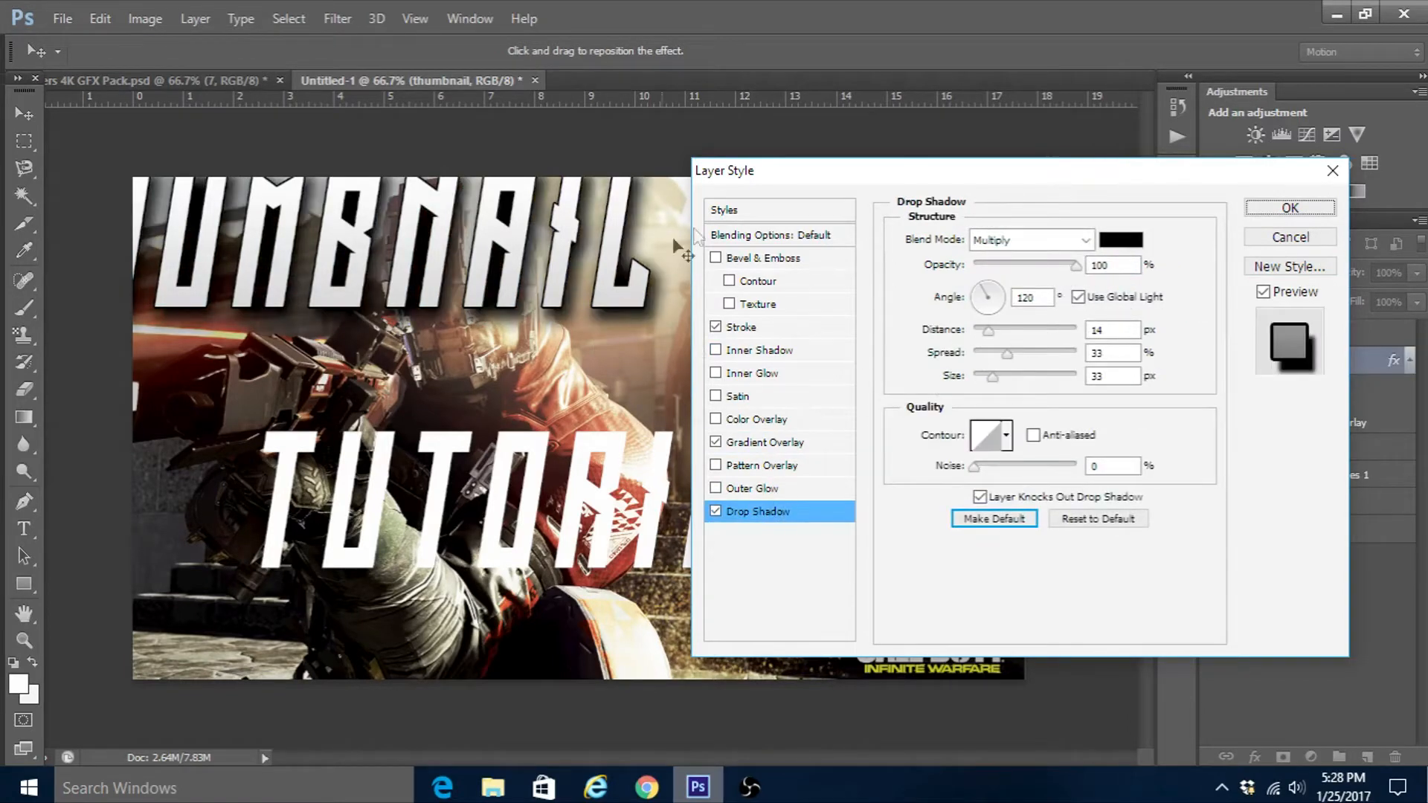
pyautogui.click(1291, 209)
# Step: Give the "tutorial!" text layer the same 3 px black outside Stroke, Gradient Overlay and Drop Shadow effects as the "thumbnail" text
pyautogui.rightClick(1304, 338)
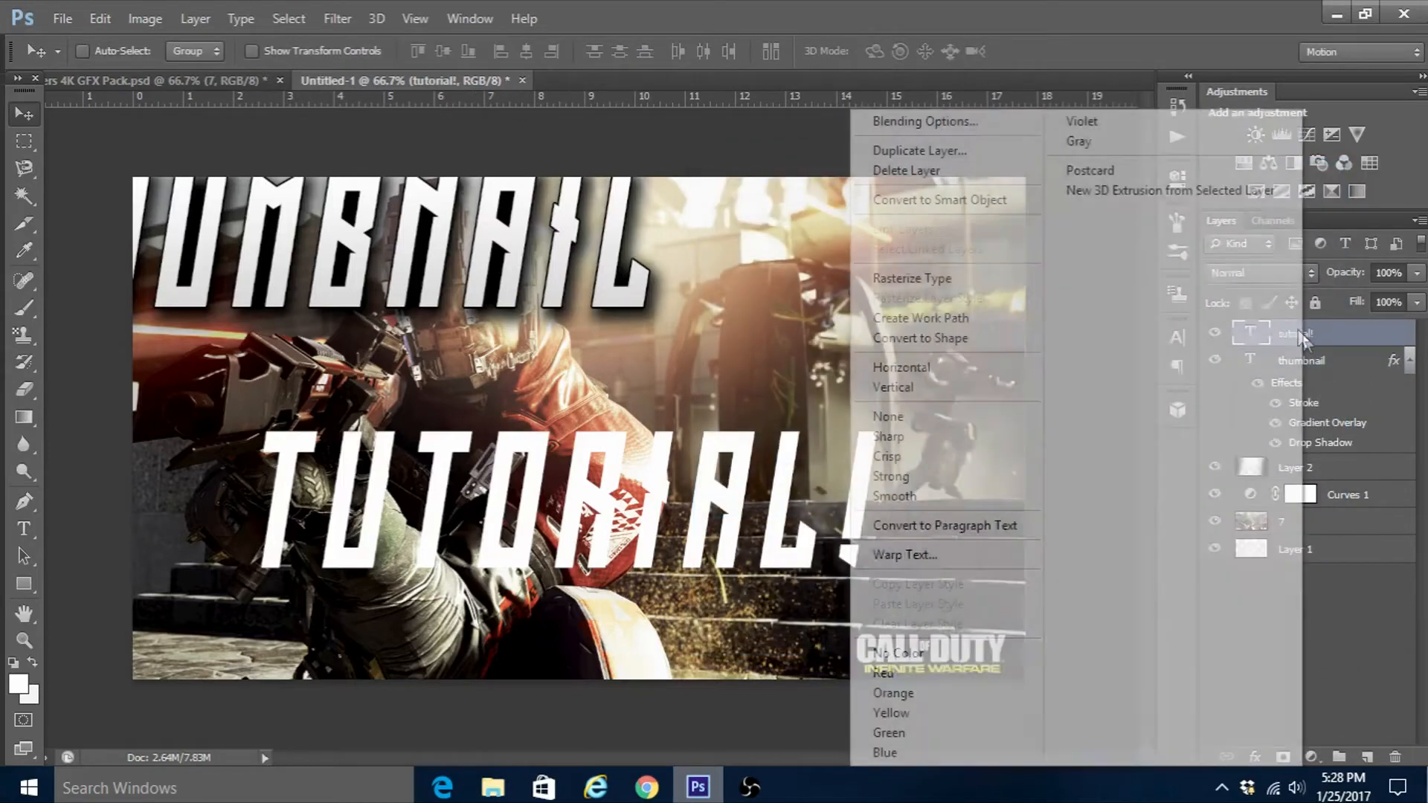
pyautogui.click(967, 122)
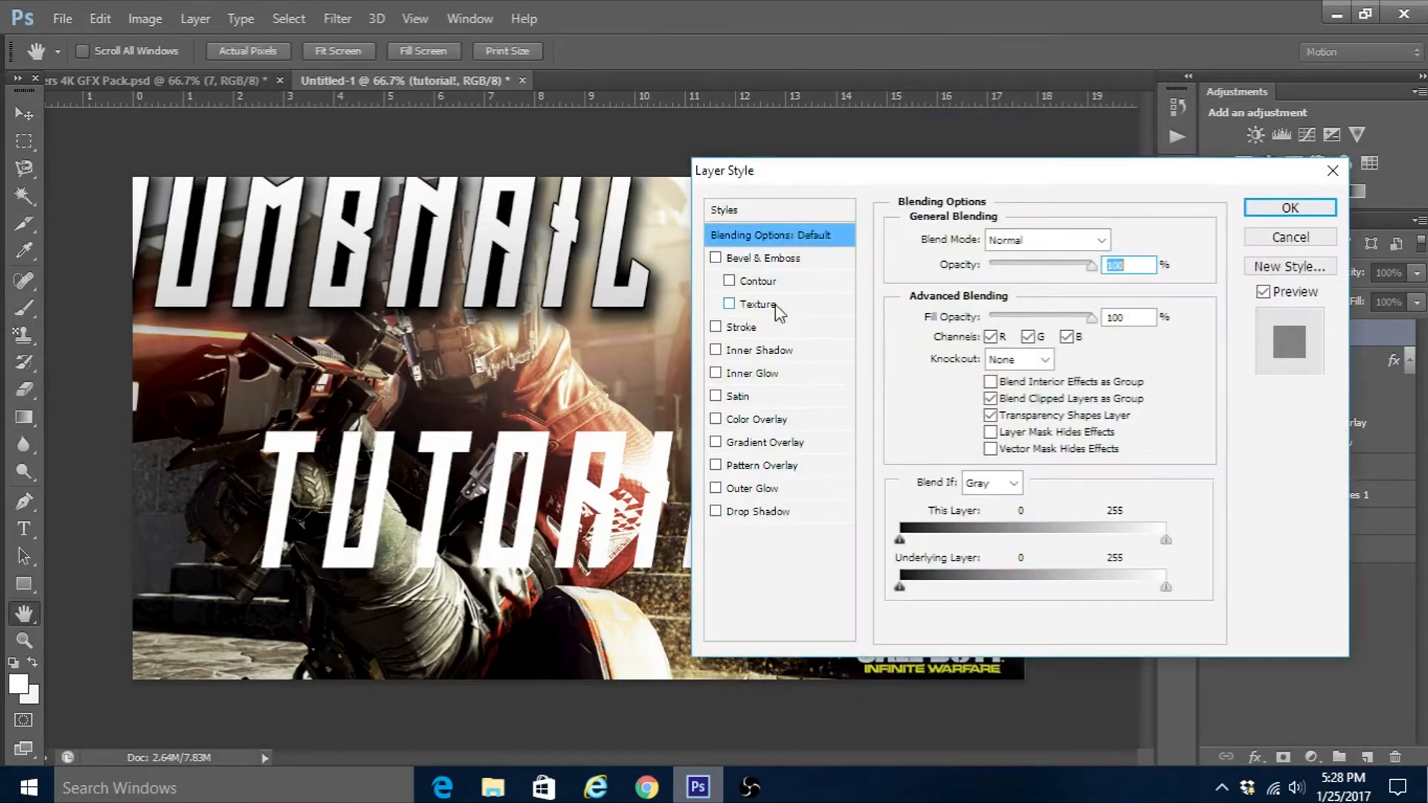
pyautogui.click(740, 328)
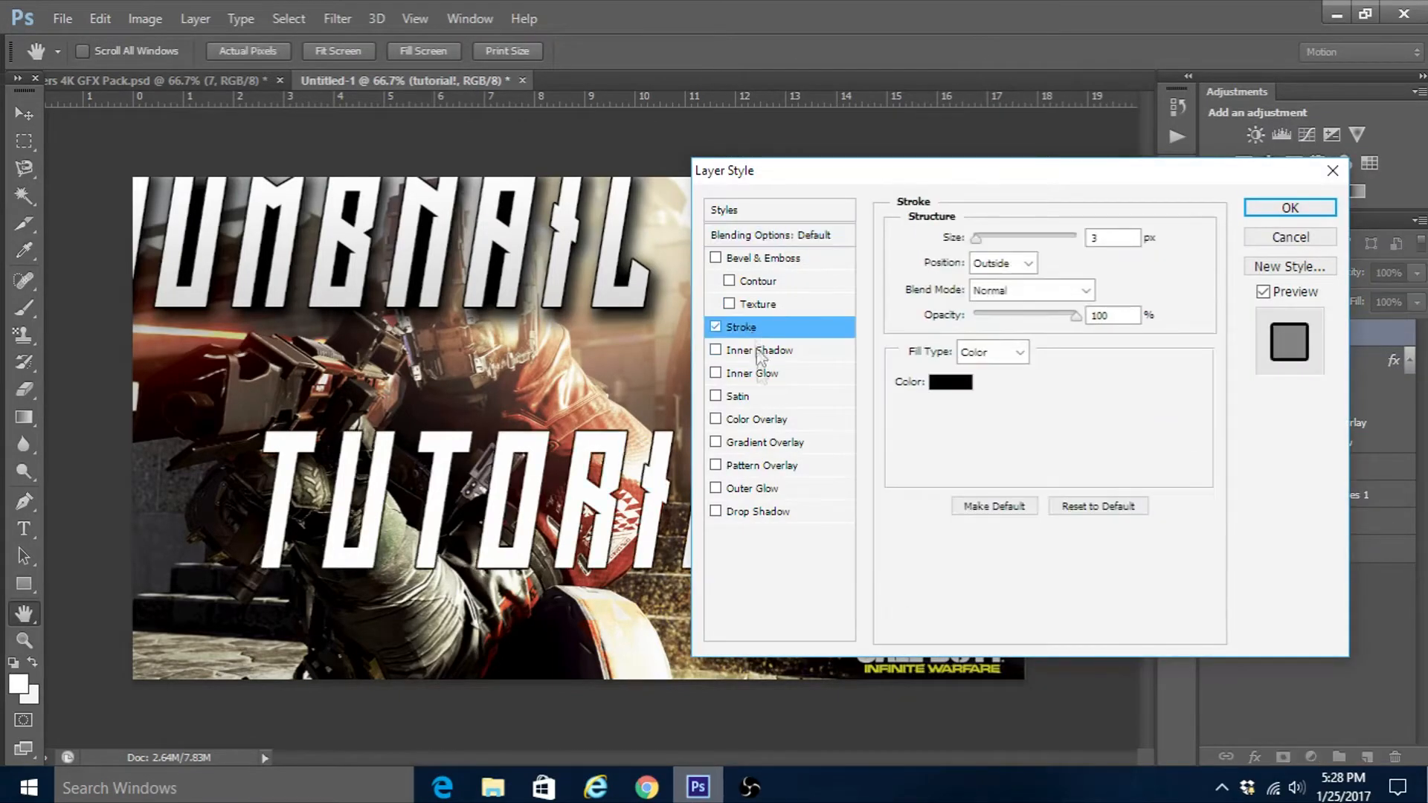
pyautogui.click(757, 444)
pyautogui.click(758, 513)
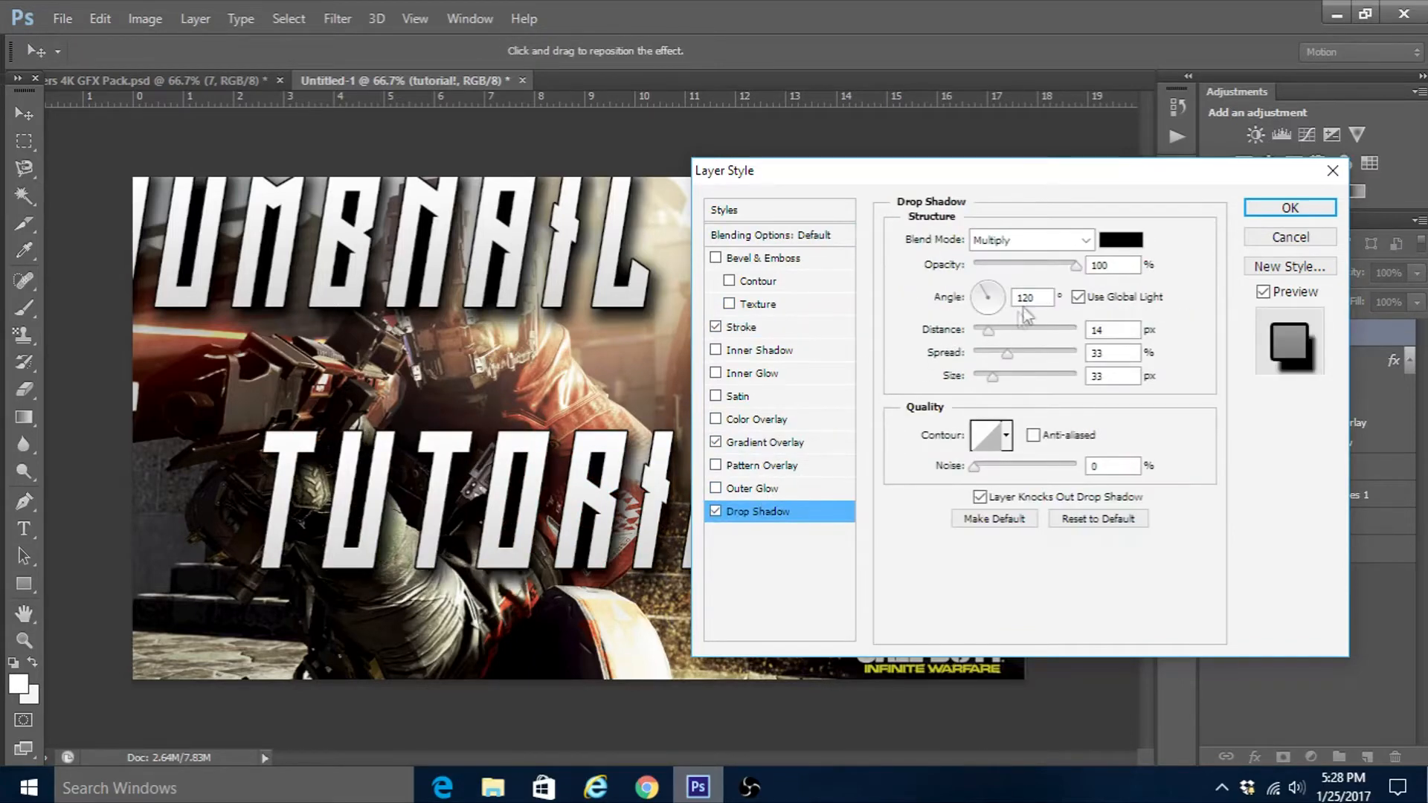
pyautogui.click(1289, 207)
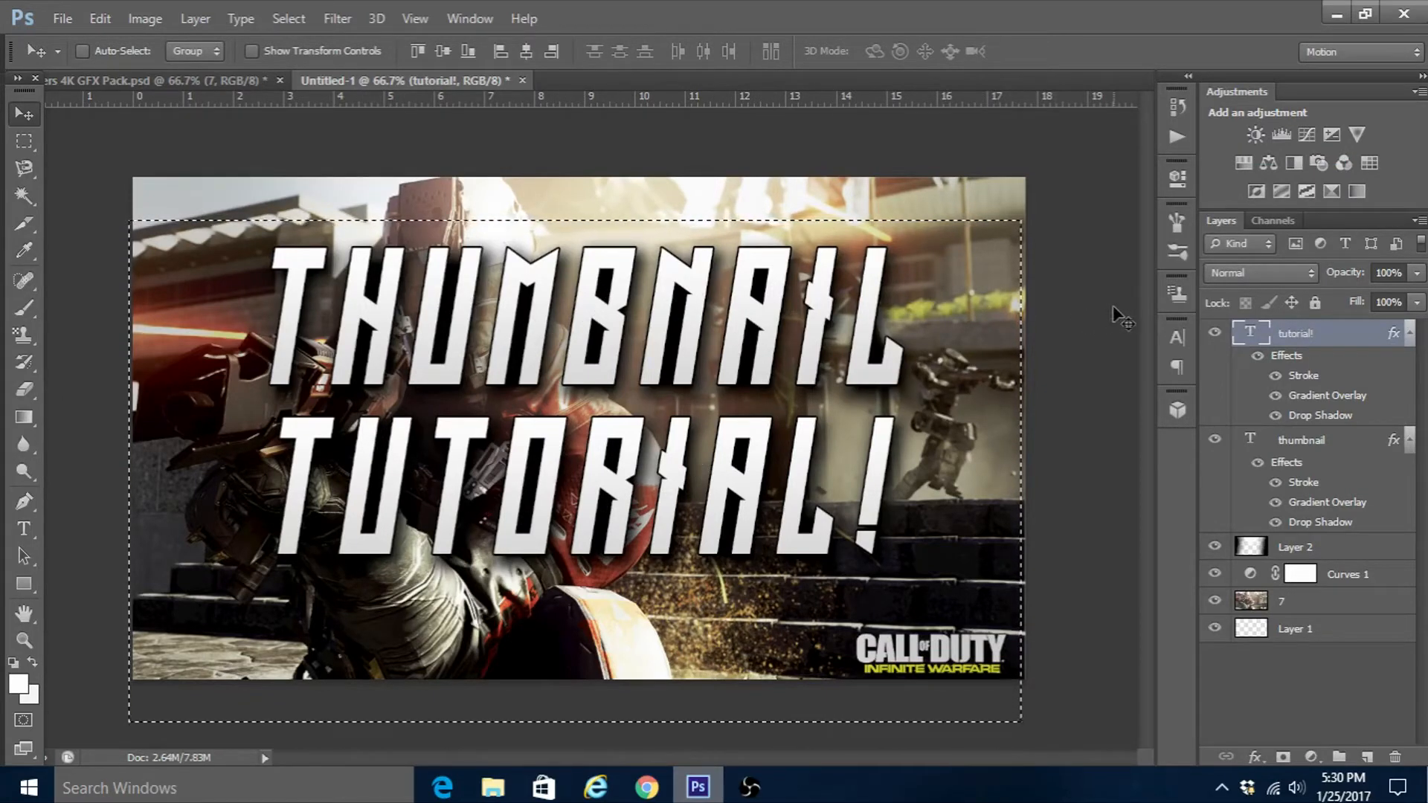
# Step: Align the "thumbnail" and "tutorial!" text layers together to the horizontal center of the whole canvas
pyautogui.keyDown('shift'); pyautogui.click(1343, 438); pyautogui.keyUp('shift')
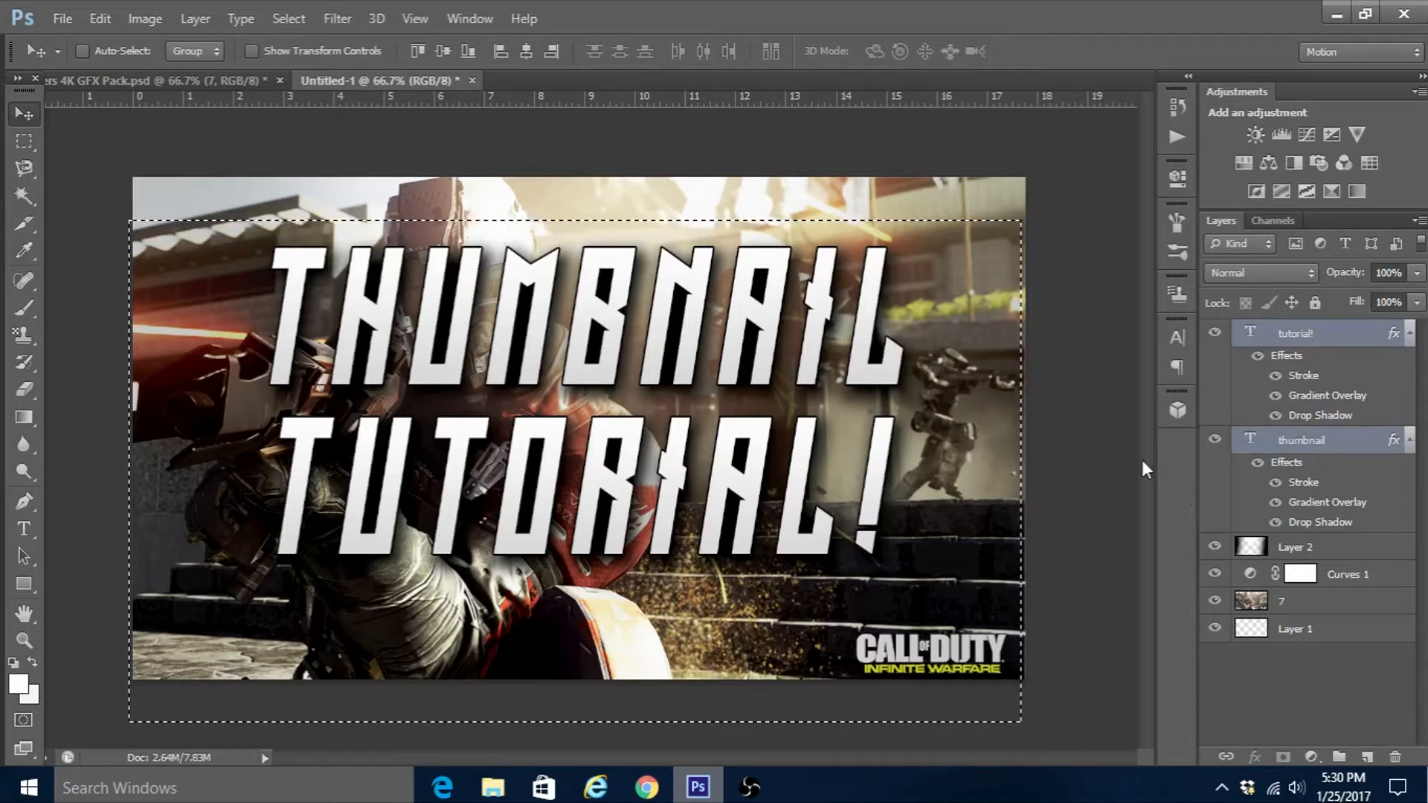
pyautogui.hotkey('ctrl', 'a')
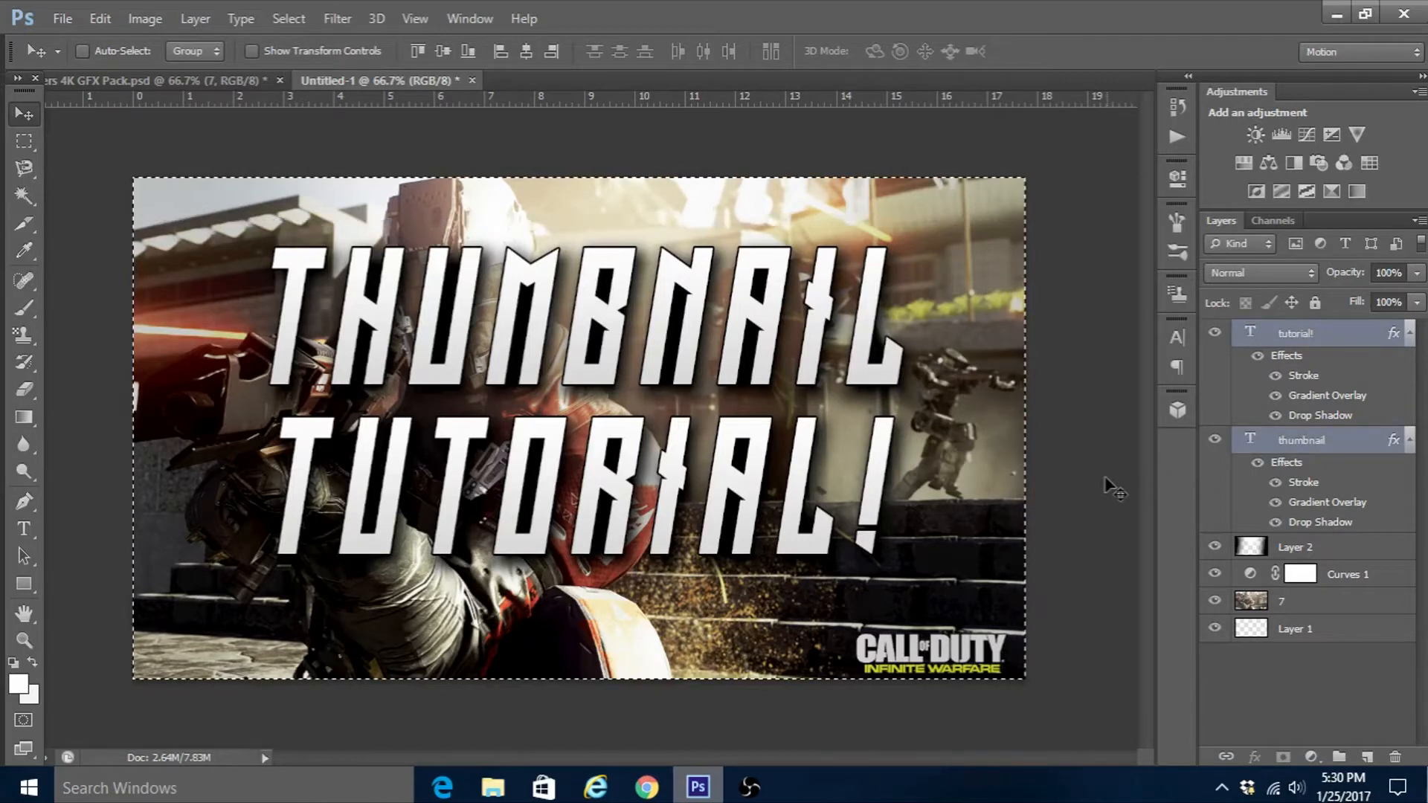
pyautogui.click(194, 17)
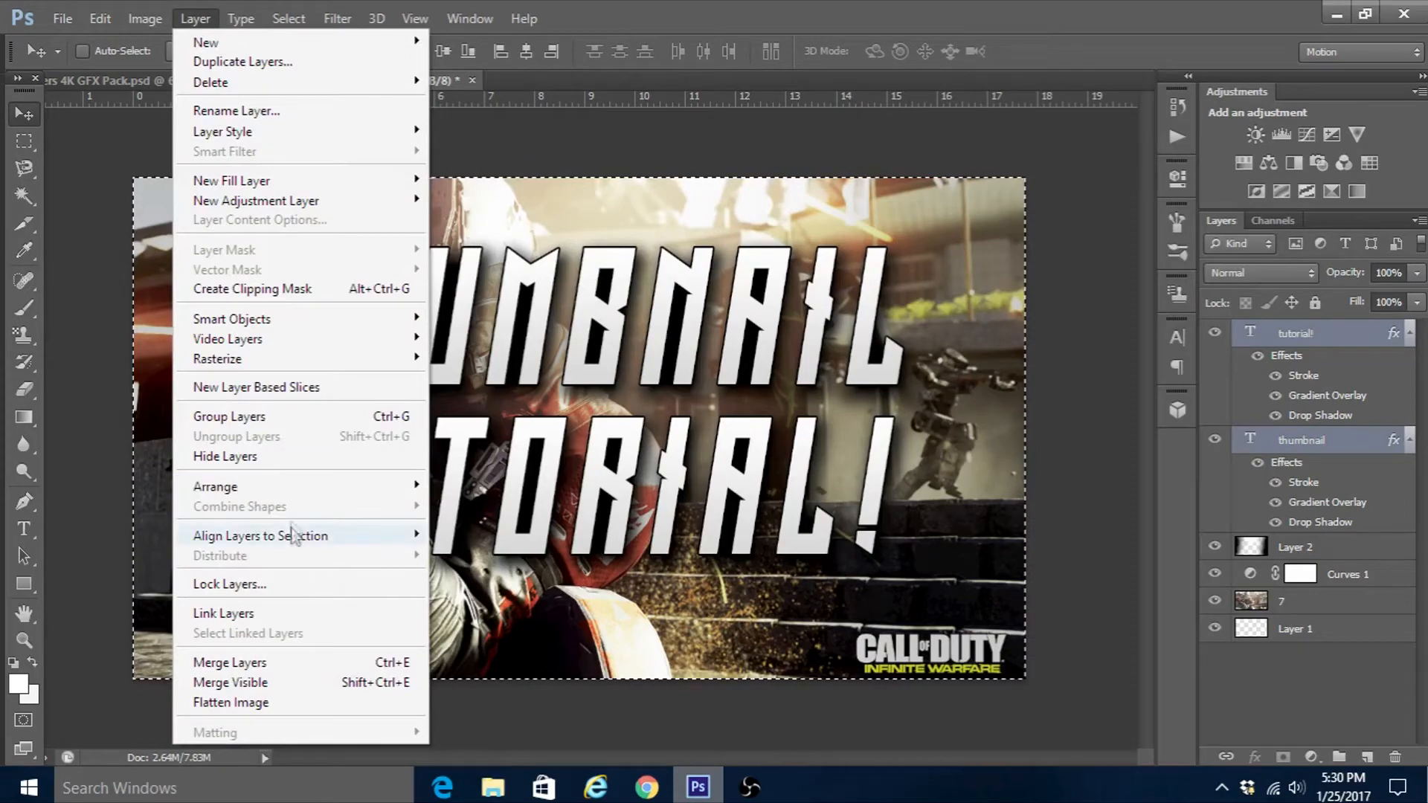
pyautogui.moveTo(295, 536)
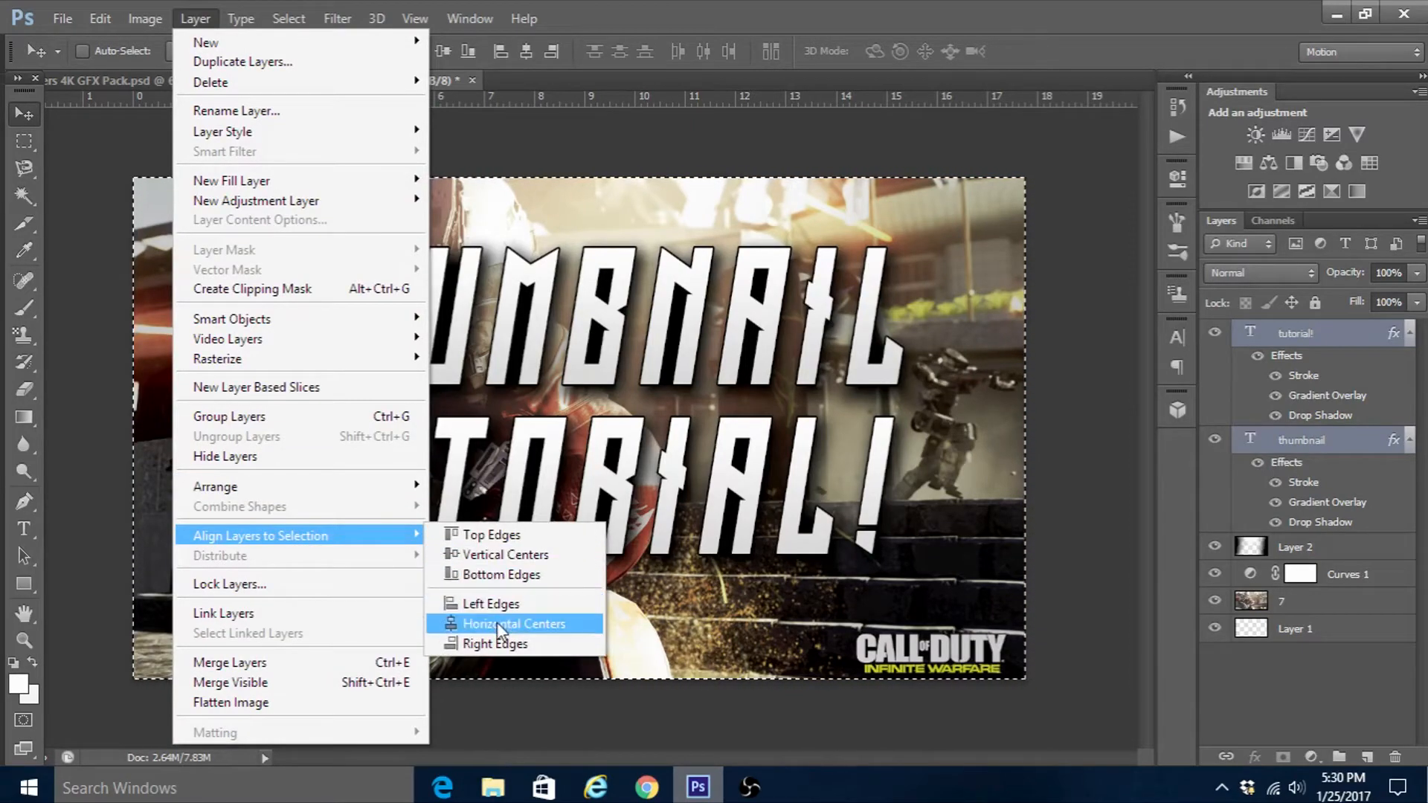
pyautogui.click(499, 632)
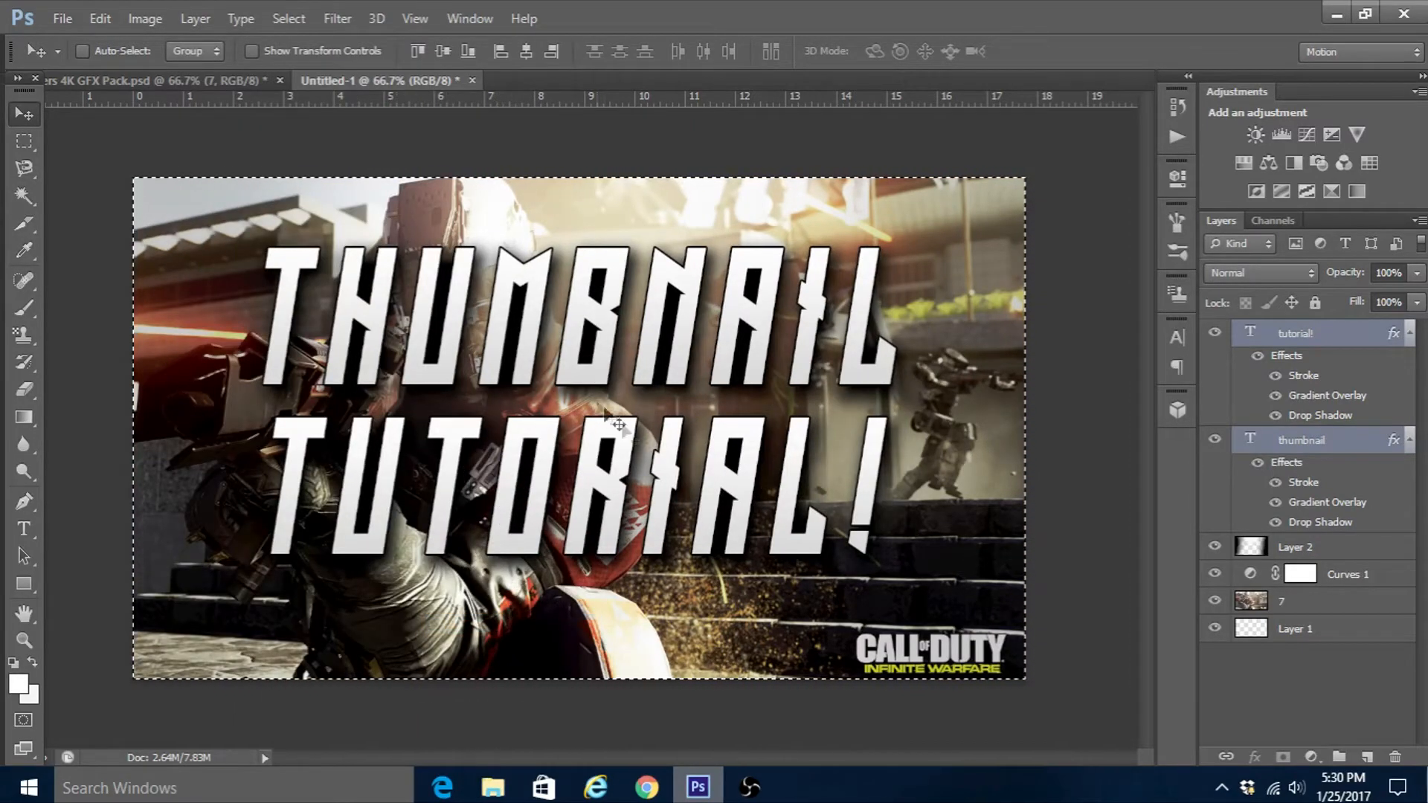
# Step: Rotate both text layers together by about -5.84° with Free Transform so they slant upward to the right
pyautogui.press('t')
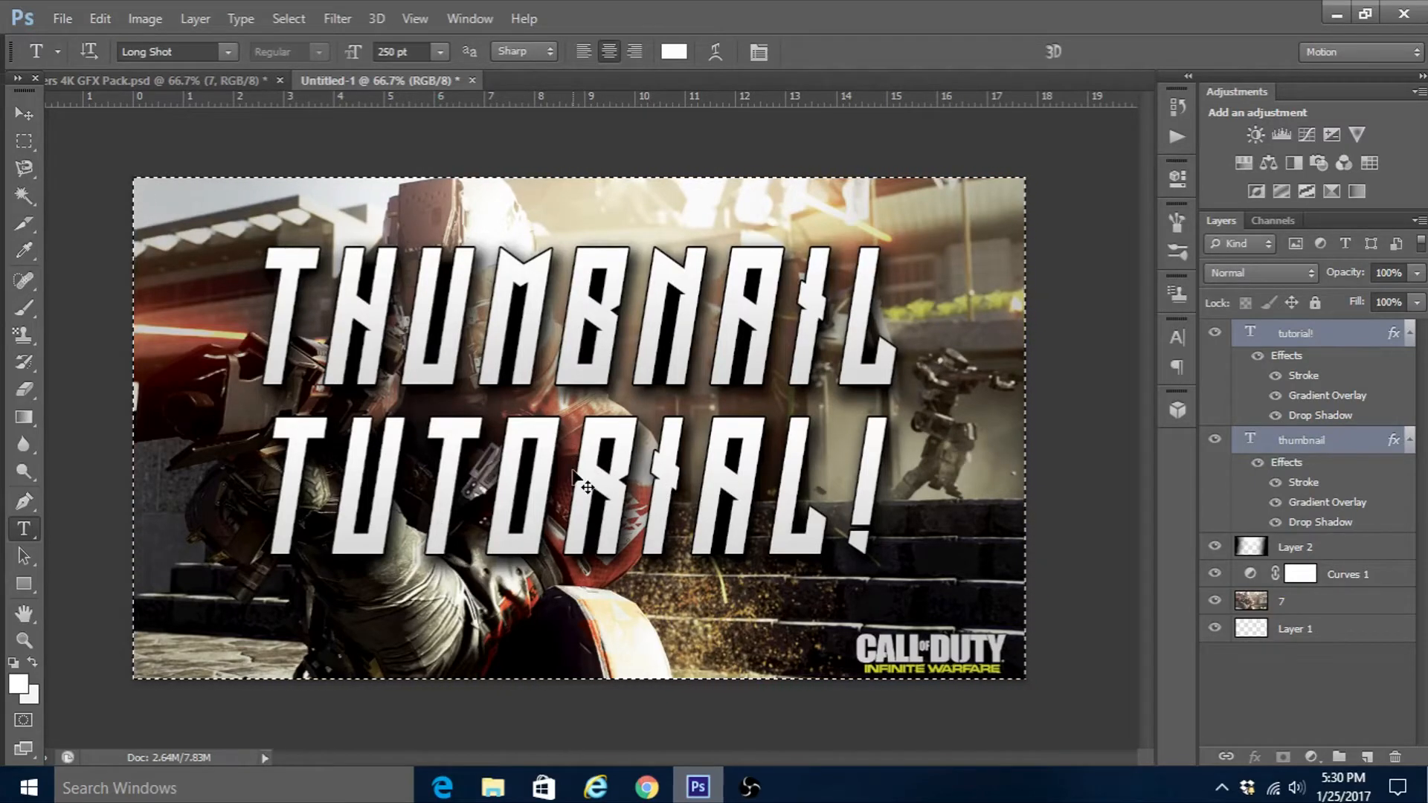
pyautogui.hotkey('ctrl', 't')
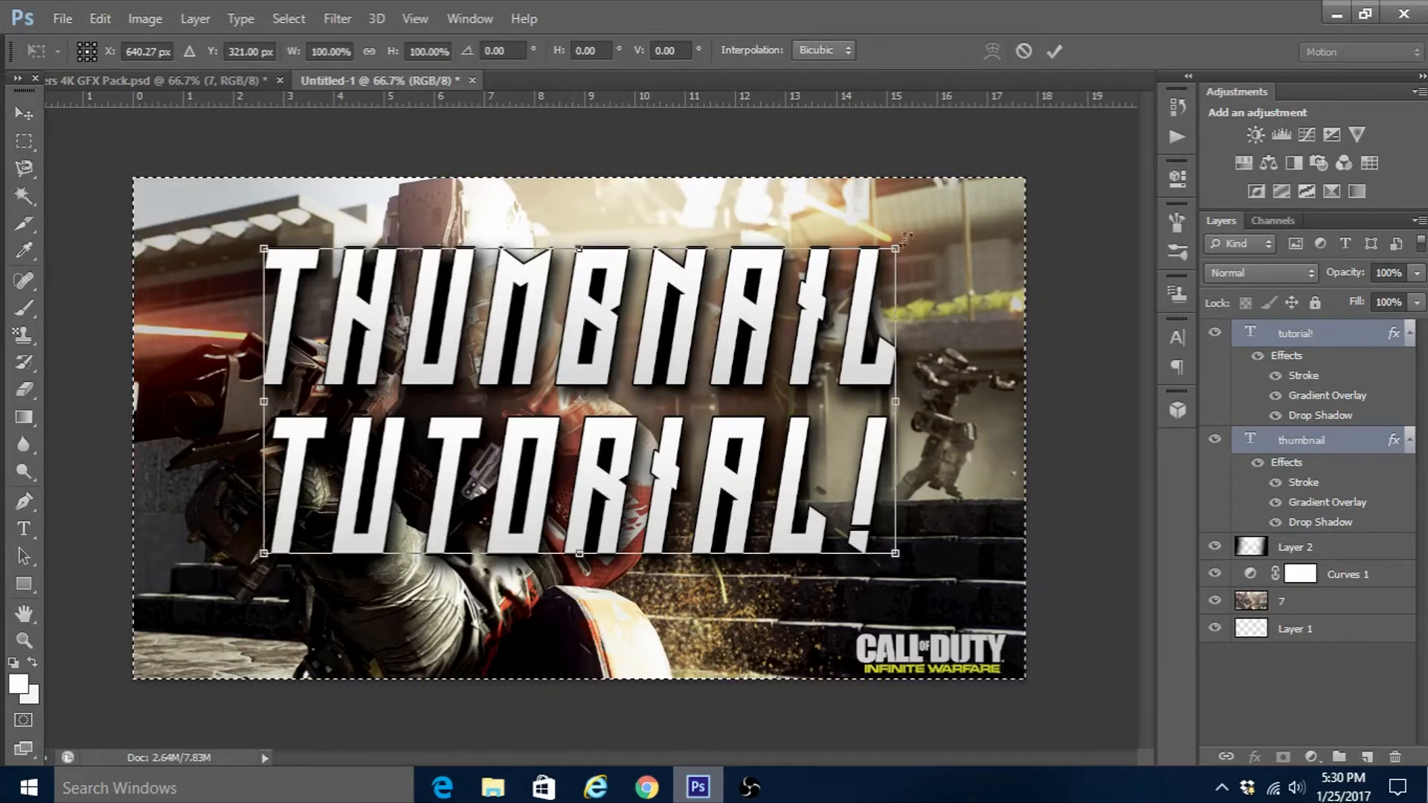
pyautogui.moveTo(911, 227); pyautogui.dragTo(907, 180)
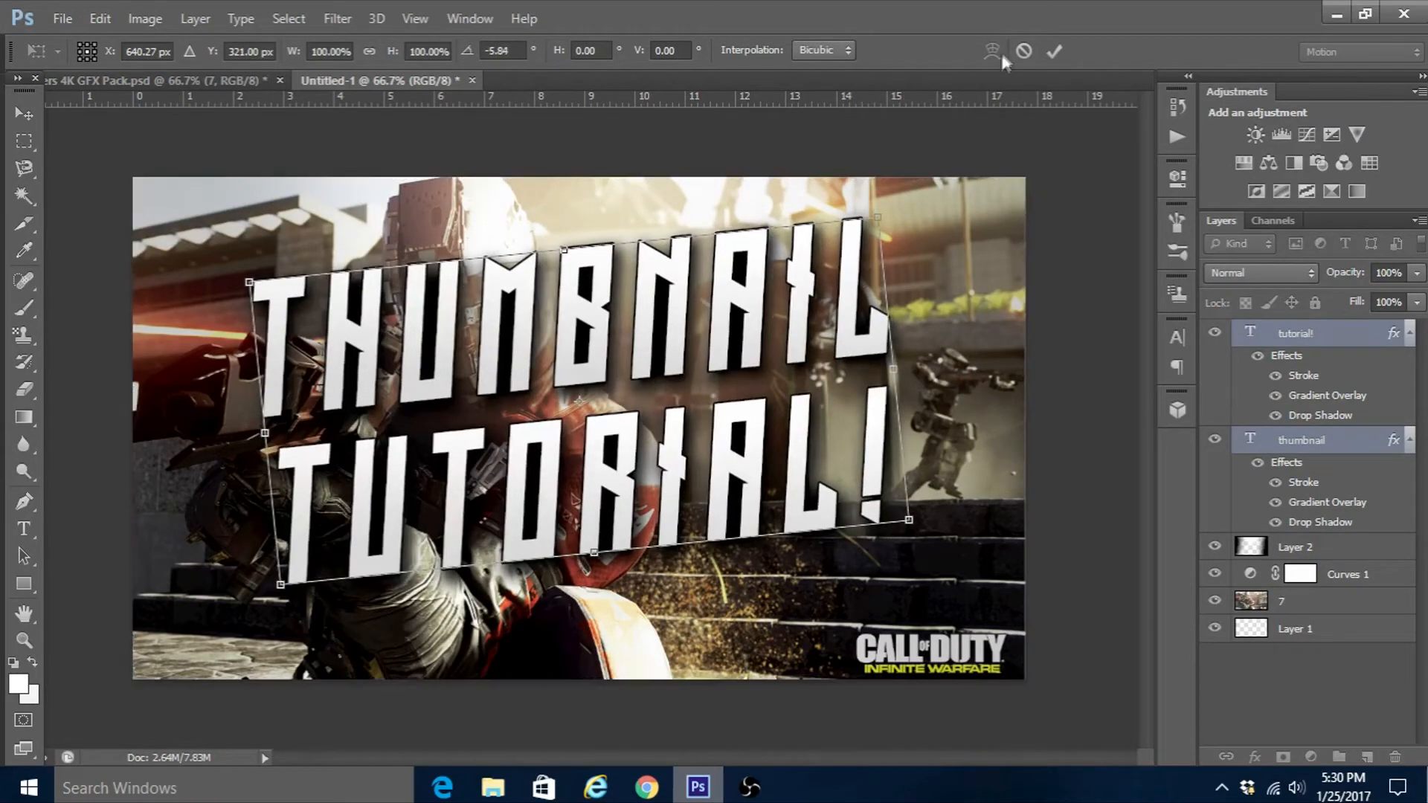
pyautogui.press('Return')
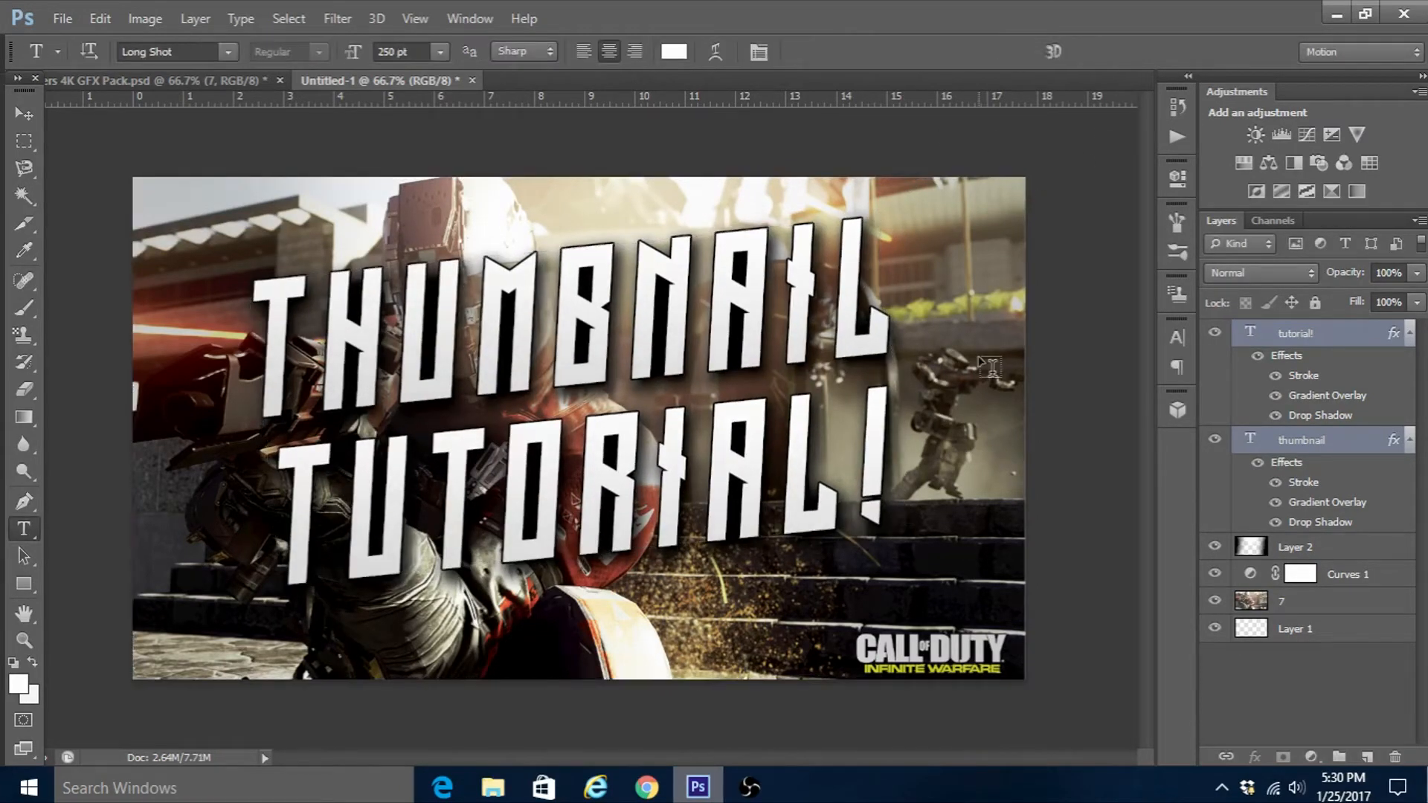
# Step: Create a new layer above the text and paint the whole canvas light blue on it with the 600 px Brush
pyautogui.click(1327, 339)
pyautogui.click(1366, 756)
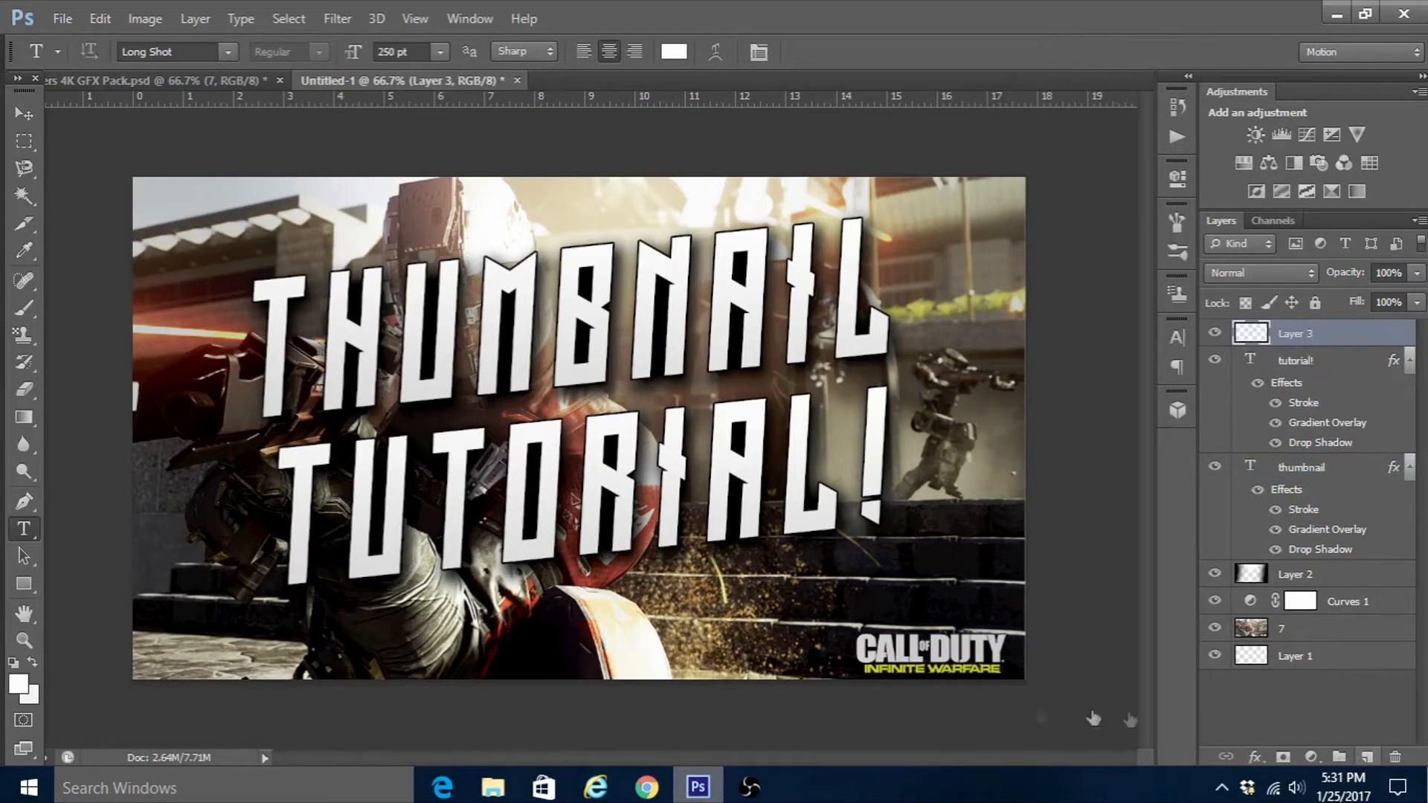
pyautogui.click(21, 315)
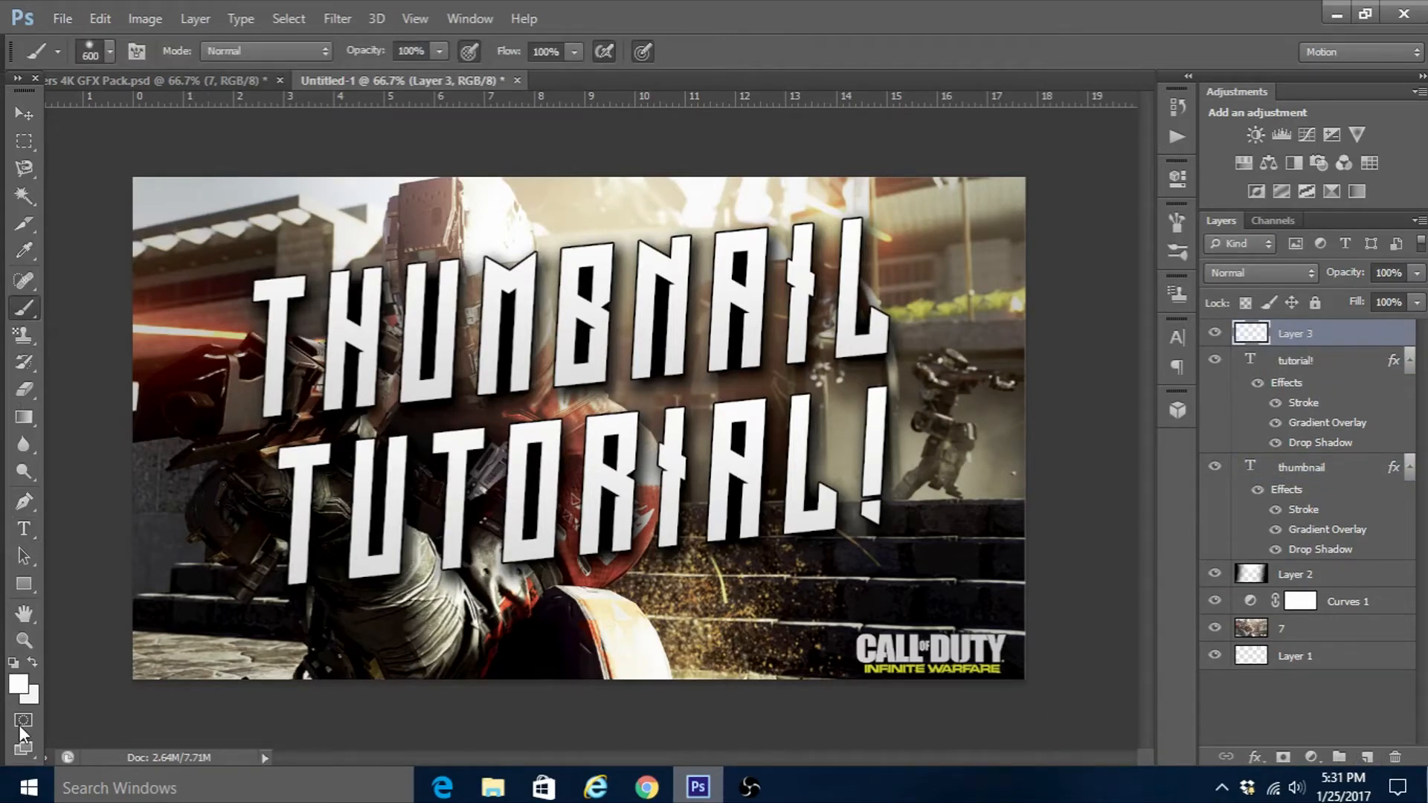
pyautogui.click(19, 683)
pyautogui.moveTo(820, 429)
pyautogui.mouseDown()
pyautogui.moveTo(736, 416)
pyautogui.moveTo(721, 384)
pyautogui.moveTo(744, 384)
pyautogui.mouseUp()
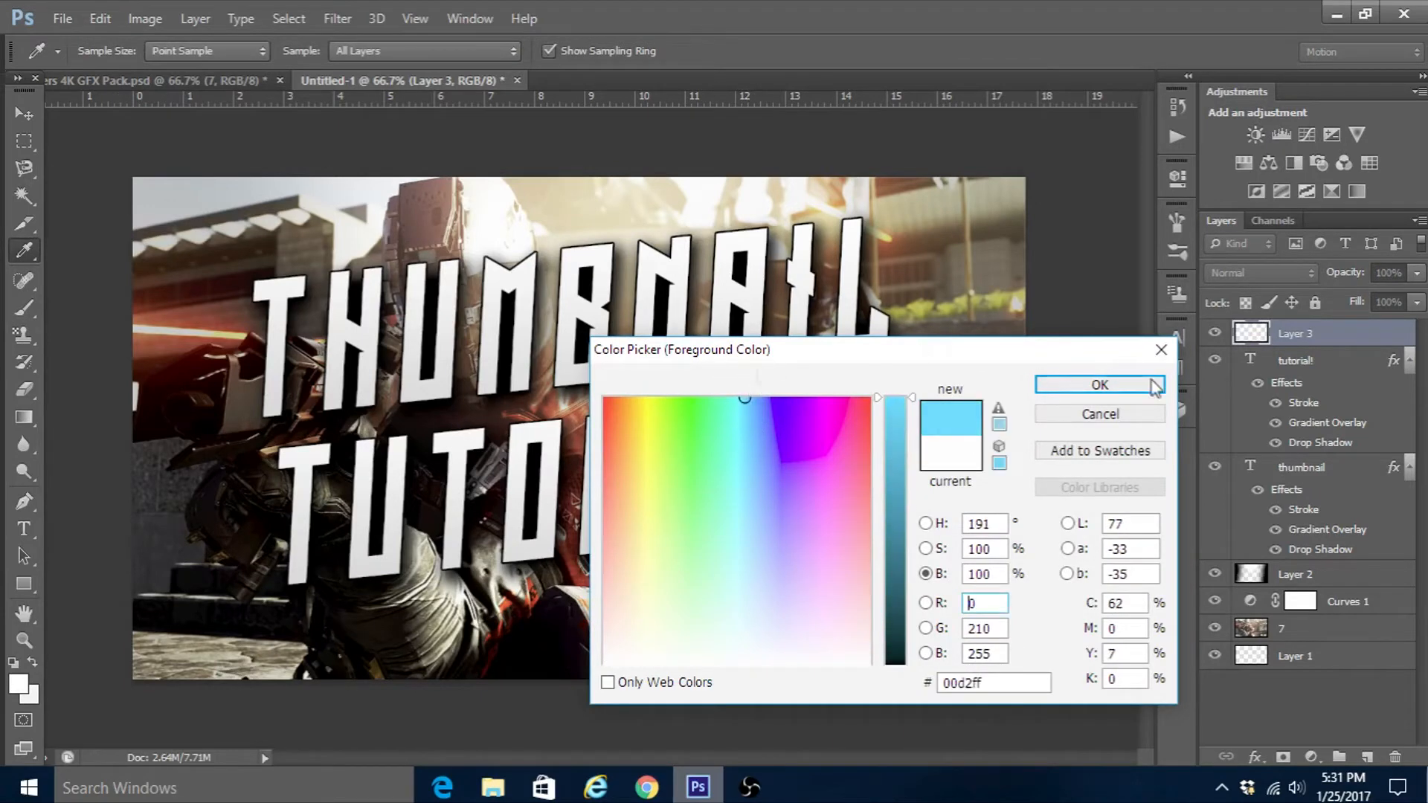
pyautogui.click(1146, 392)
pyautogui.press('b')
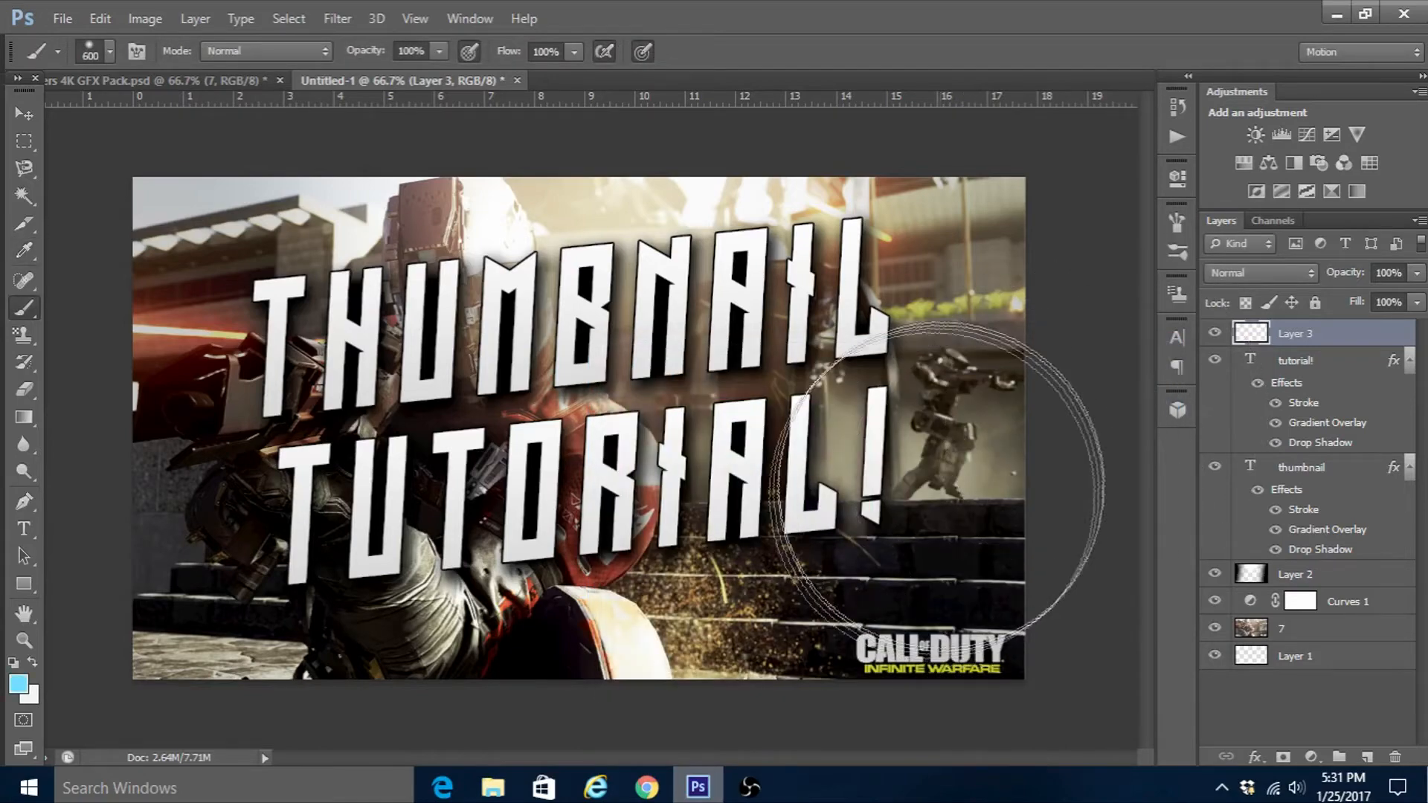
pyautogui.moveTo(972, 175)
pyautogui.mouseDown()
pyautogui.moveTo(1241, 780)
pyautogui.moveTo(903, 208)
pyautogui.moveTo(559, 710)
pyautogui.moveTo(7, 417)
pyautogui.mouseUp()
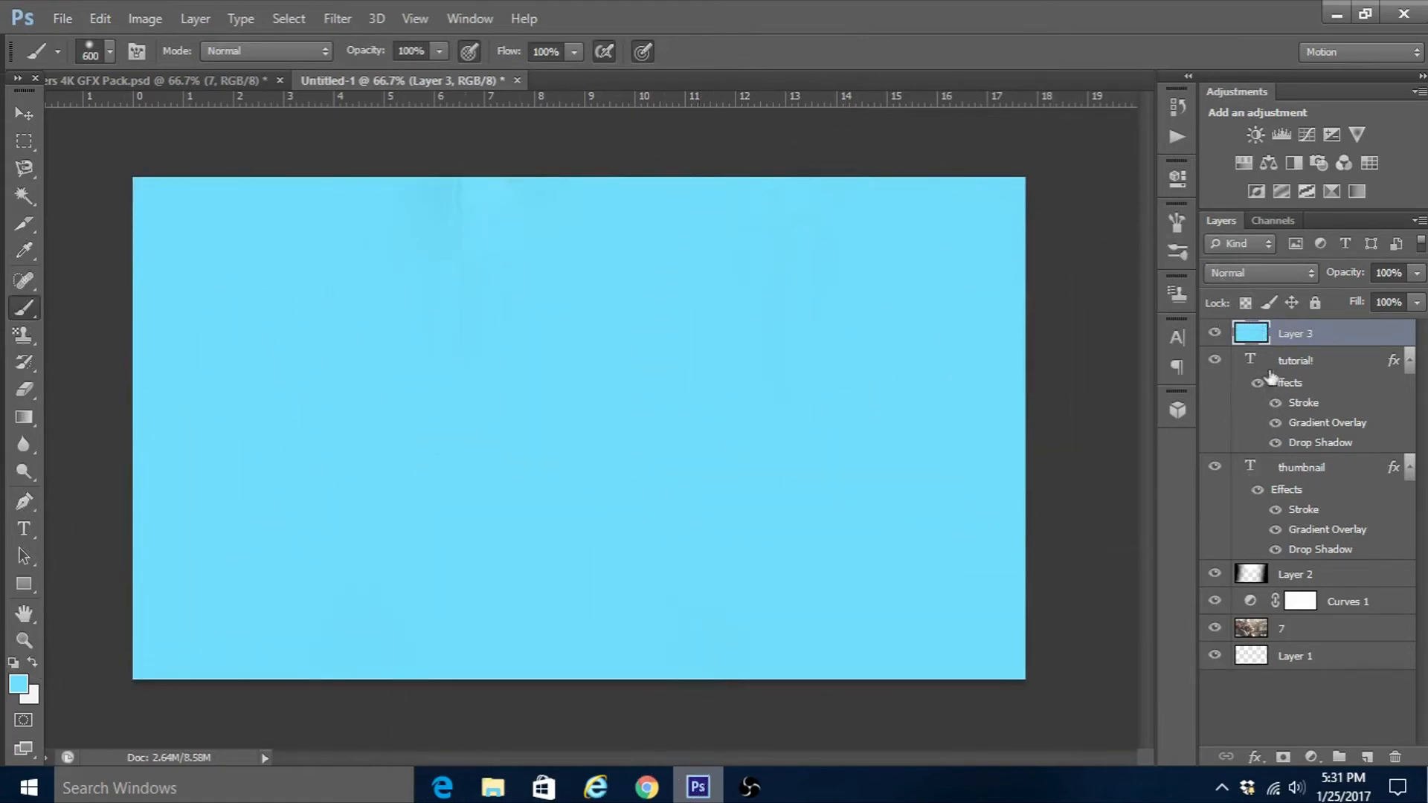
# Step: Place the light blue layer directly below both text layers and set its blend mode to Overlay
pyautogui.moveTo(1308, 339); pyautogui.dragTo(1331, 556)
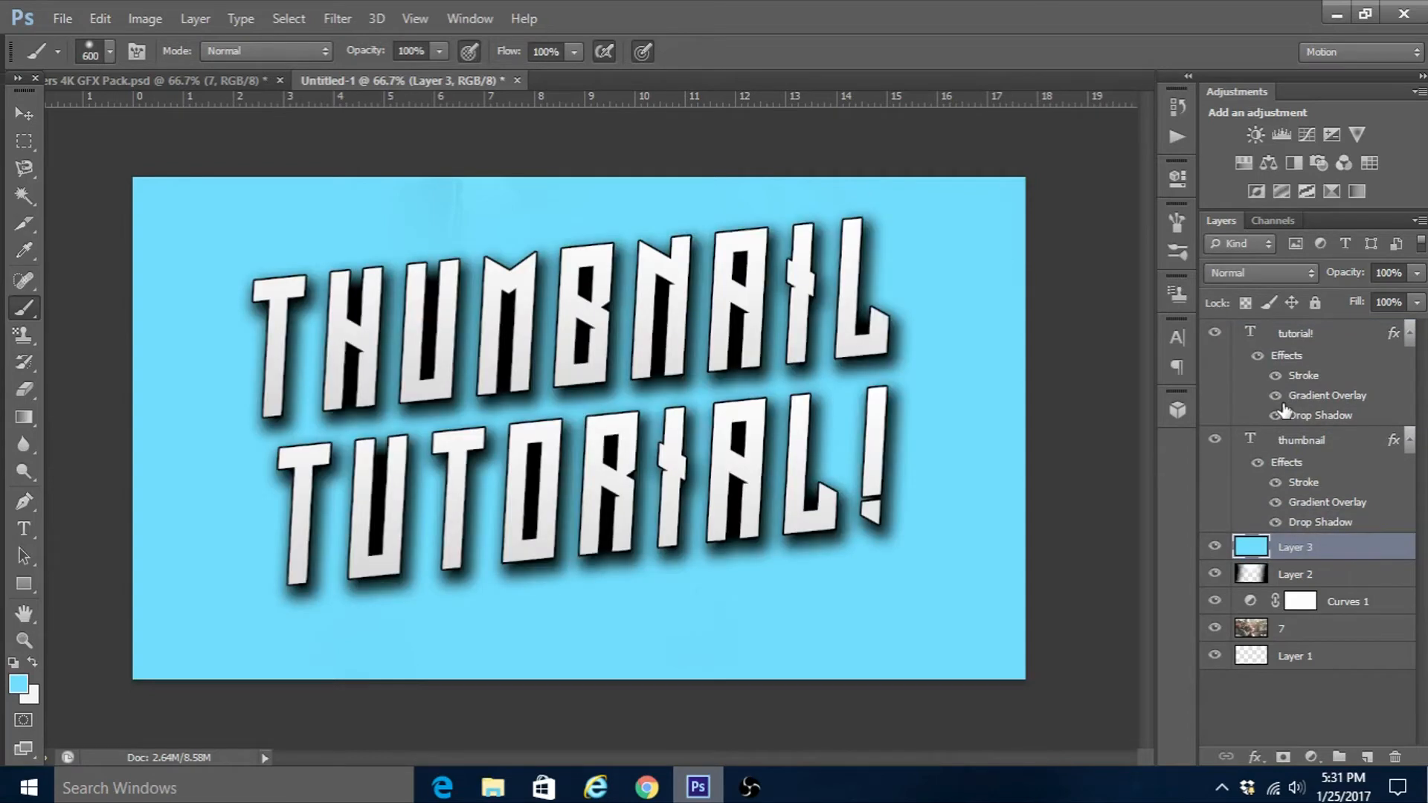
pyautogui.click(1227, 279)
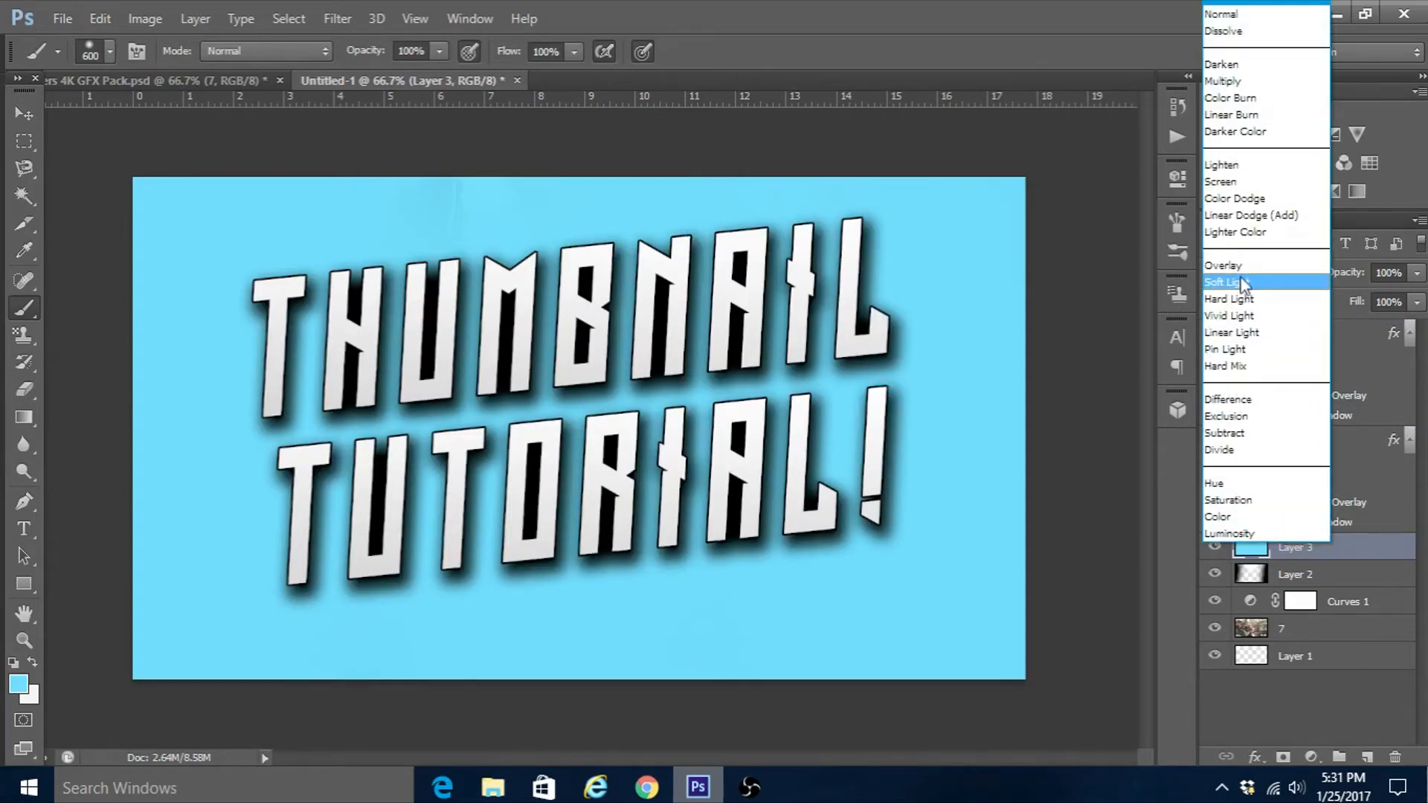
pyautogui.click(1244, 268)
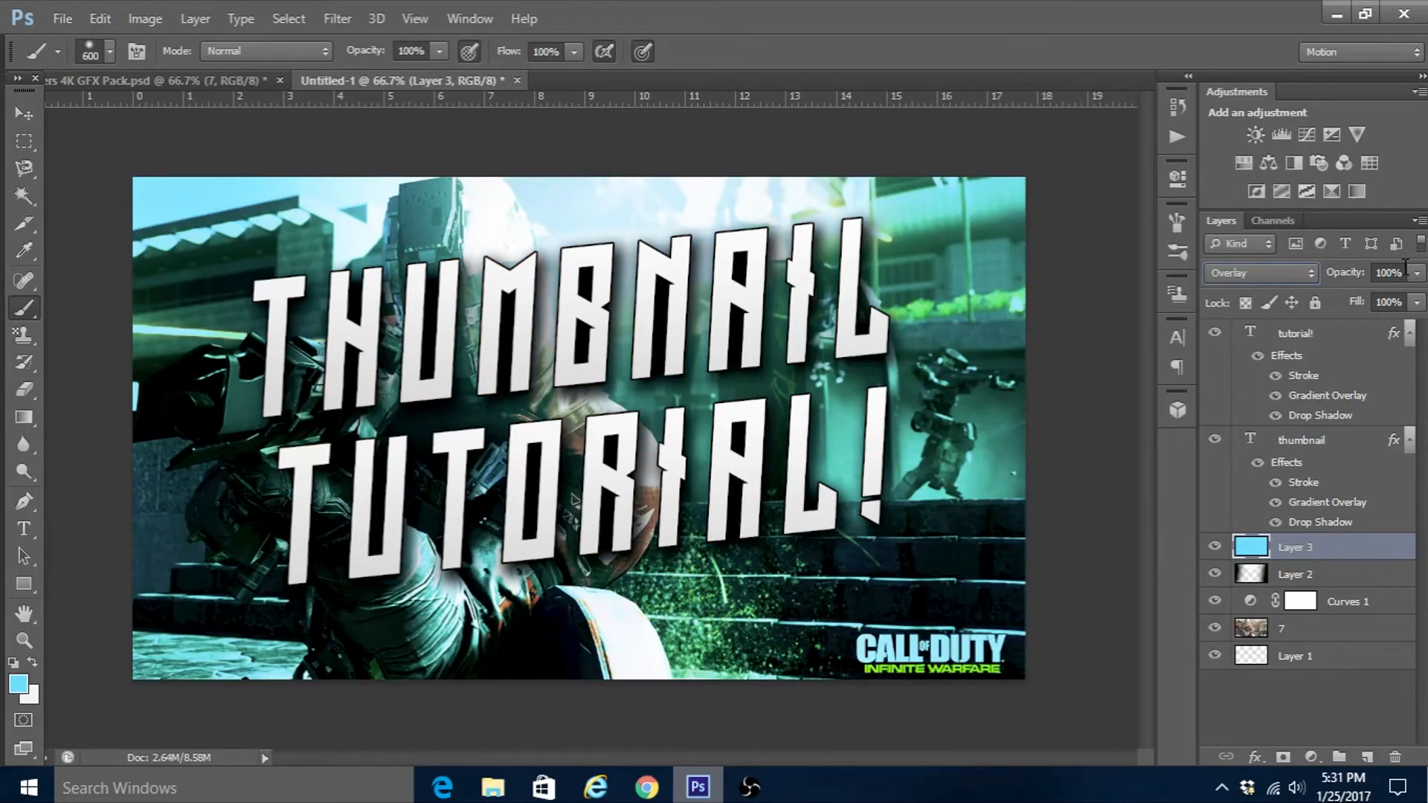
# Step: Set the light blue overlay layer's opacity to 50%
pyautogui.write('75')
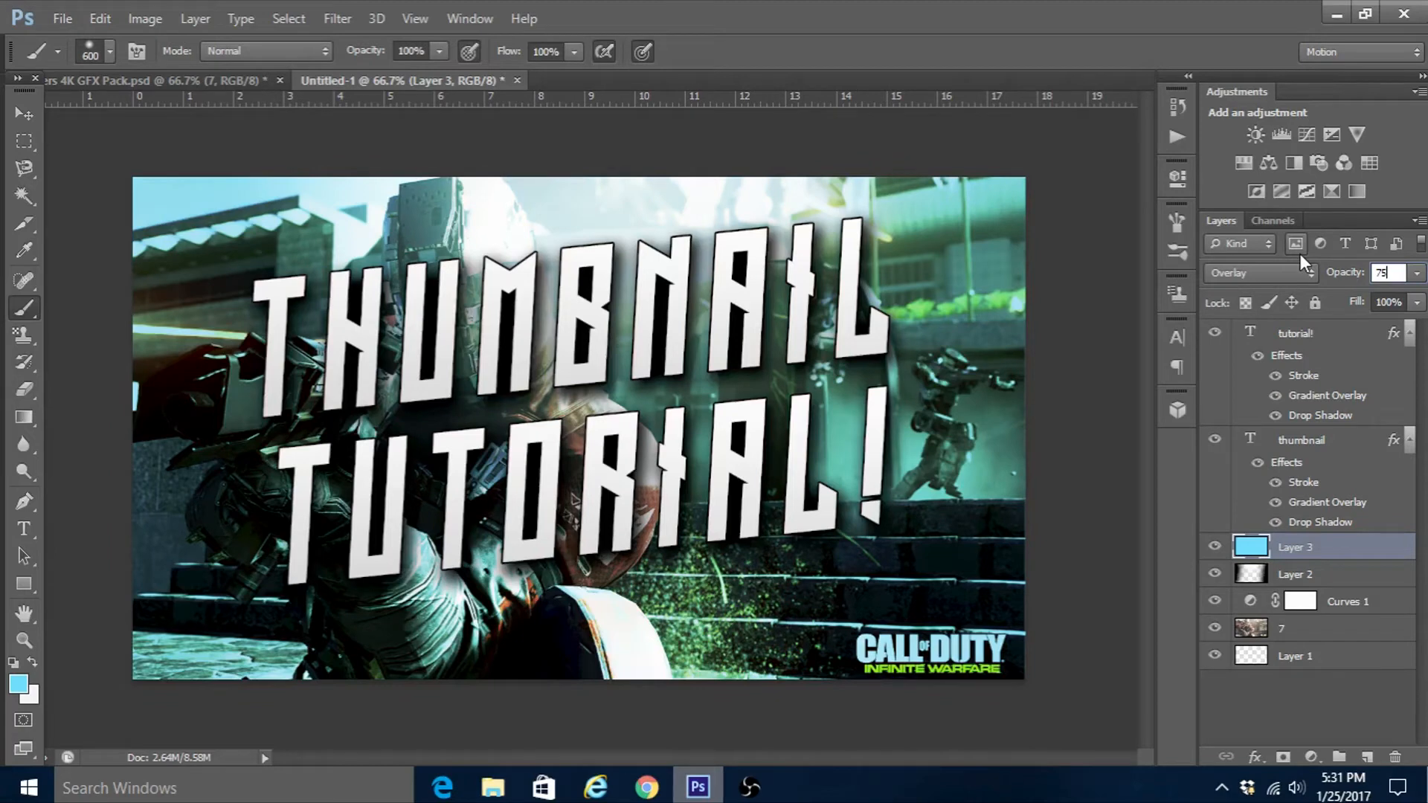
pyautogui.press('BackSpace')
pyautogui.press('BackSpace')
pyautogui.write('50')
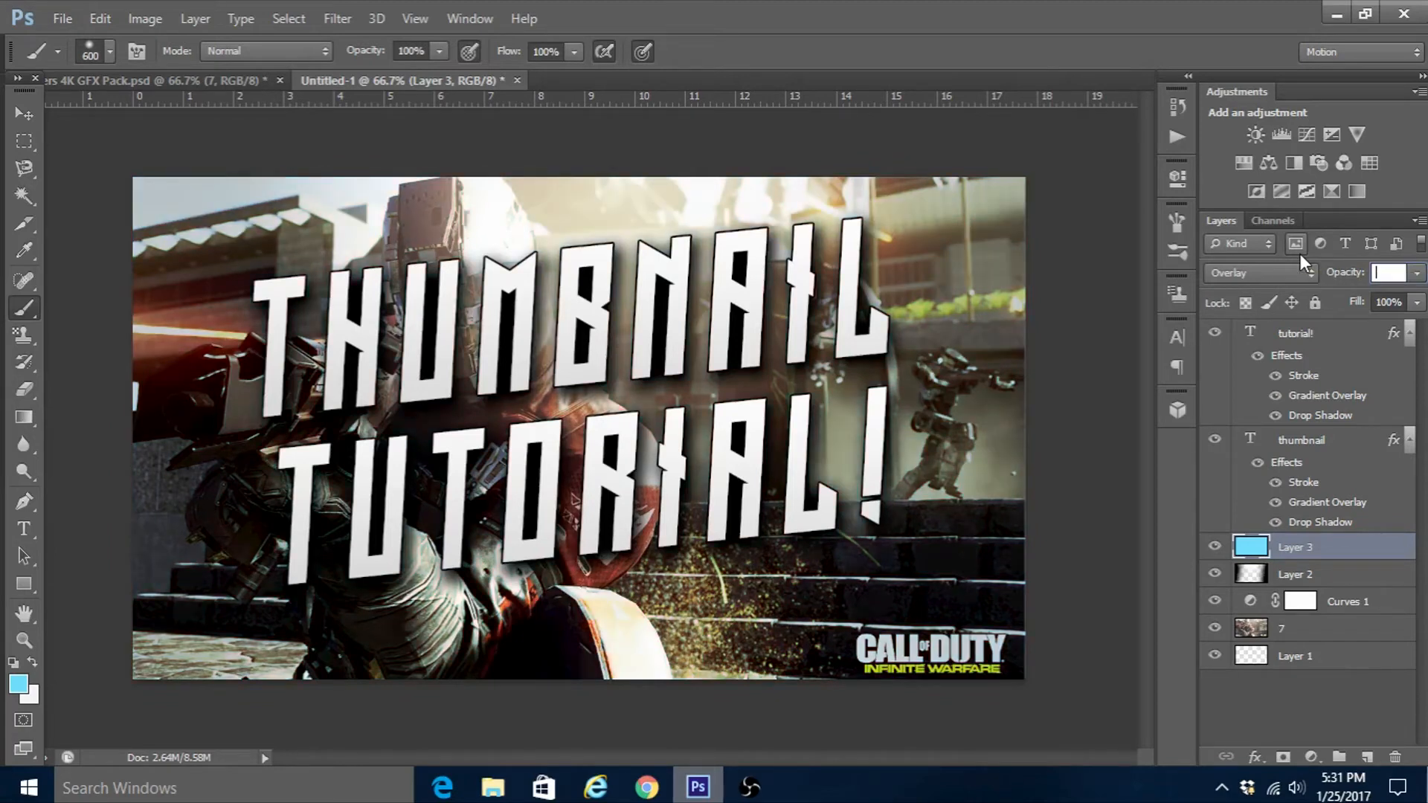
pyautogui.press('Return')
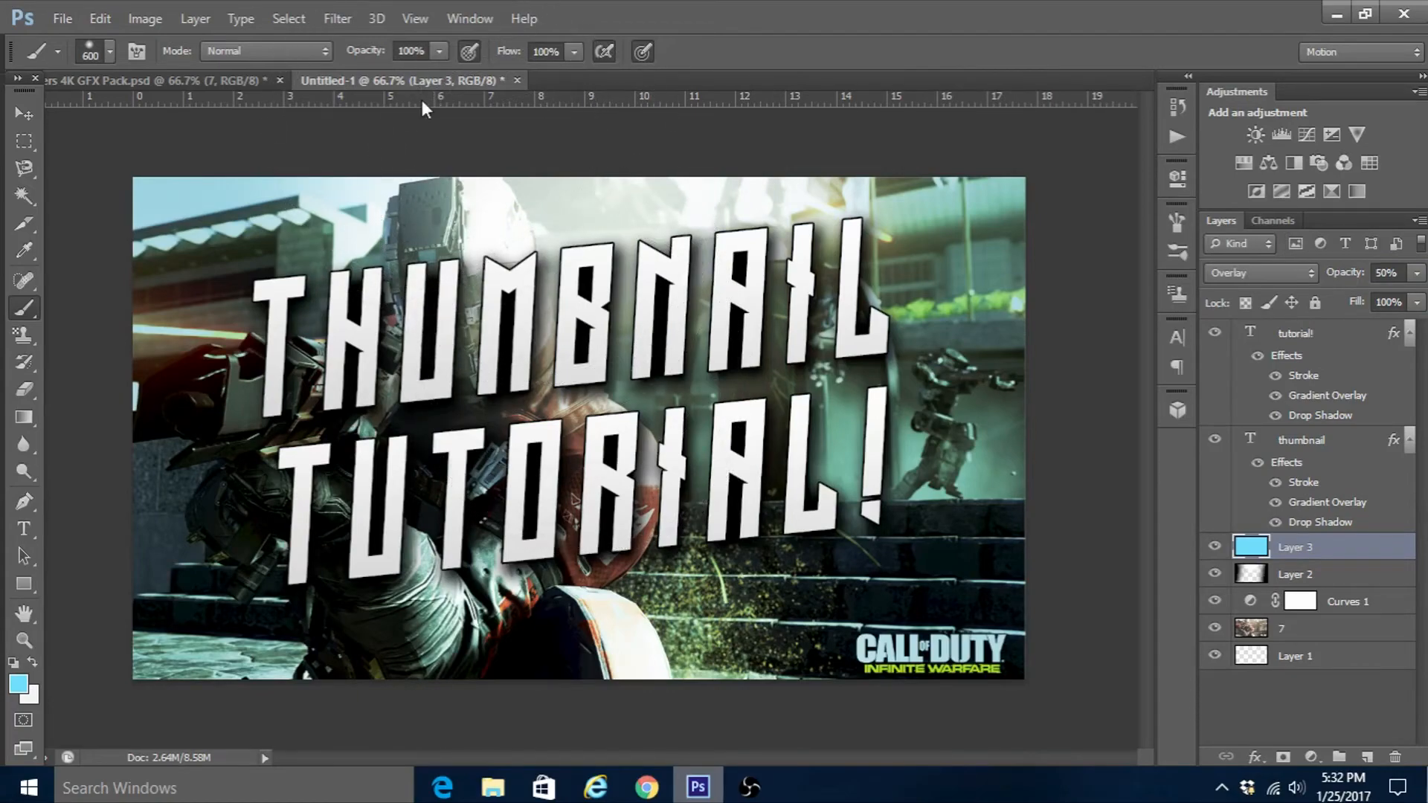
# Step: Copy the three Visual adjustment layers from the GFX Pack's second CC. color correction folder into the thumbnail, above the light blue layer
pyautogui.moveTo(417, 79); pyautogui.dragTo(126, 128)
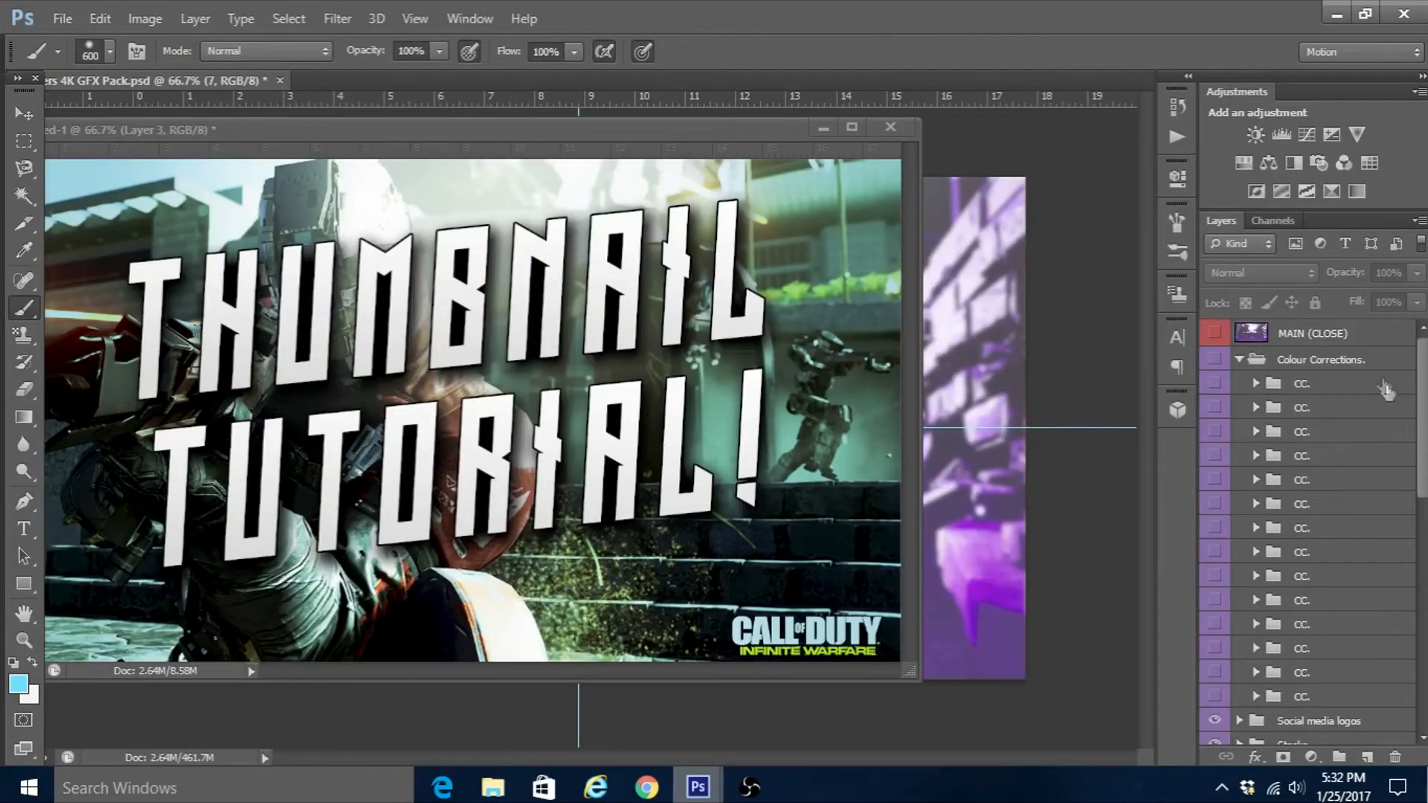
pyautogui.click(1256, 409)
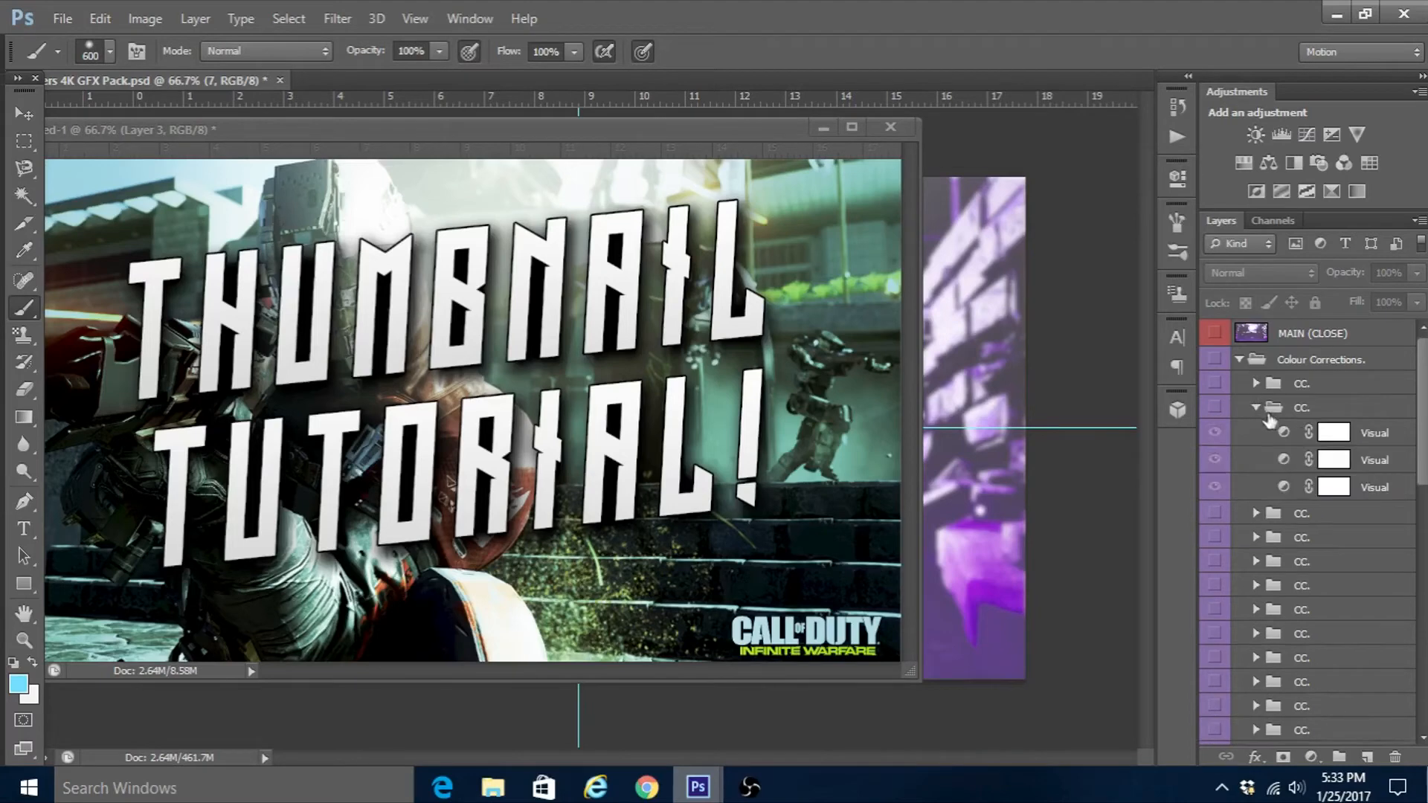
pyautogui.moveTo(1388, 439); pyautogui.dragTo(586, 358)
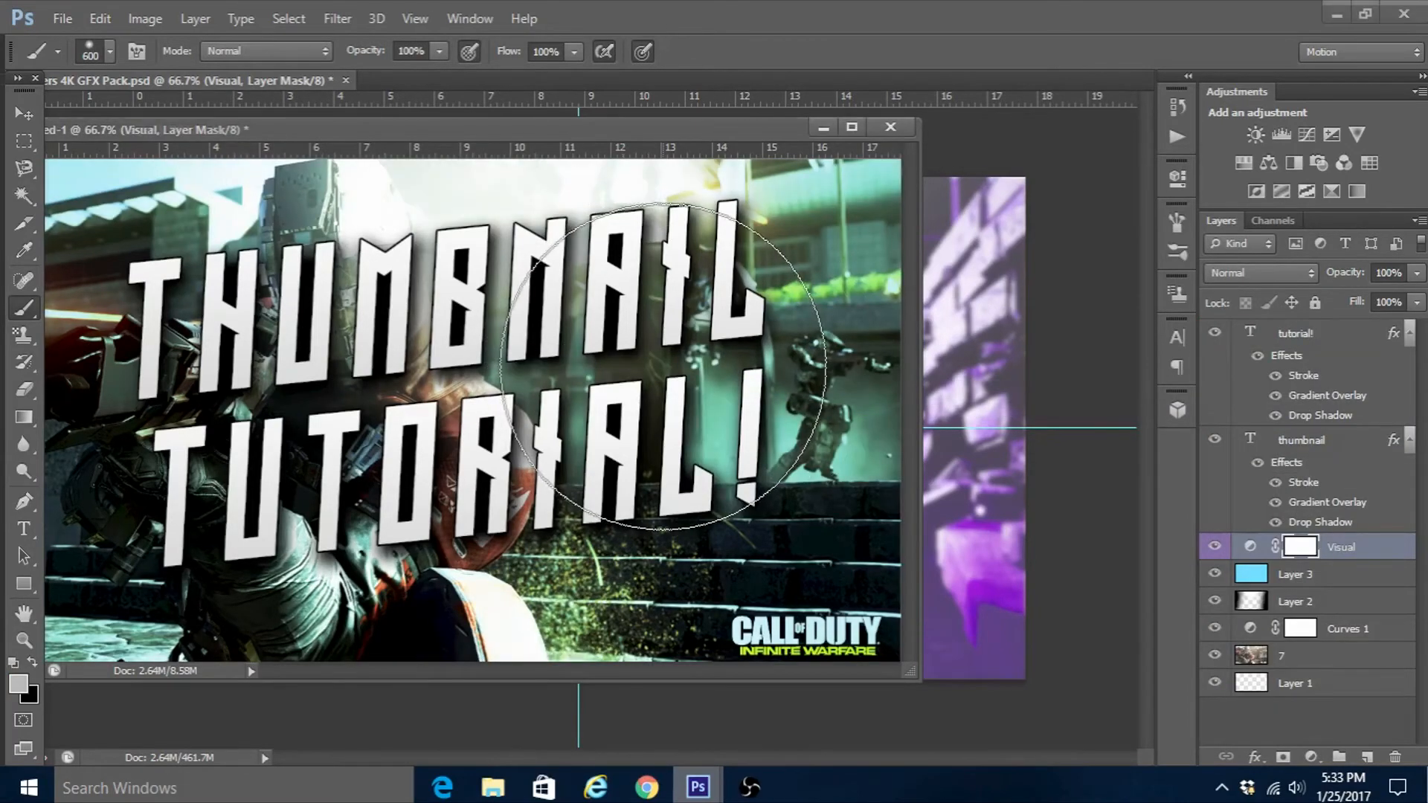
pyautogui.click(269, 91)
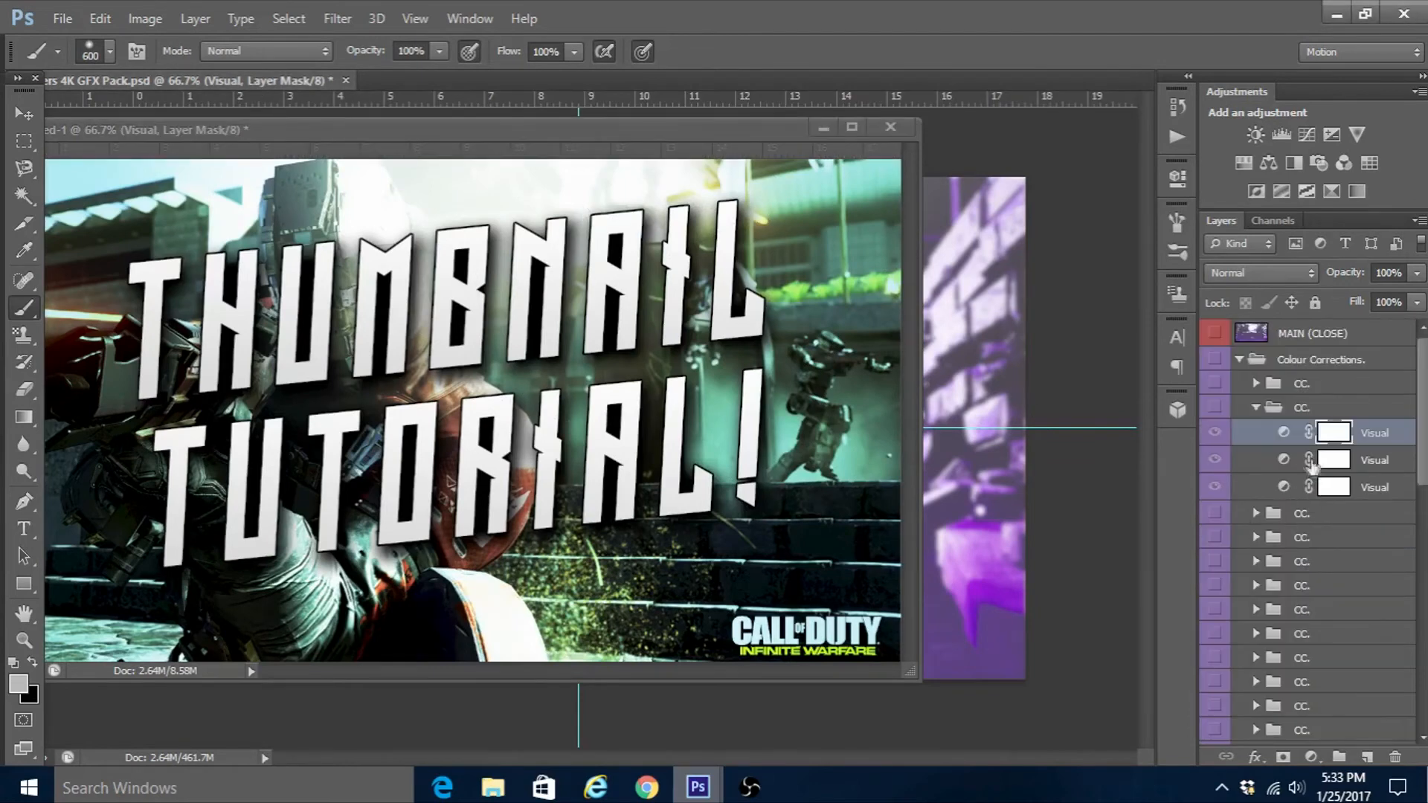
pyautogui.moveTo(1290, 462); pyautogui.dragTo(644, 431)
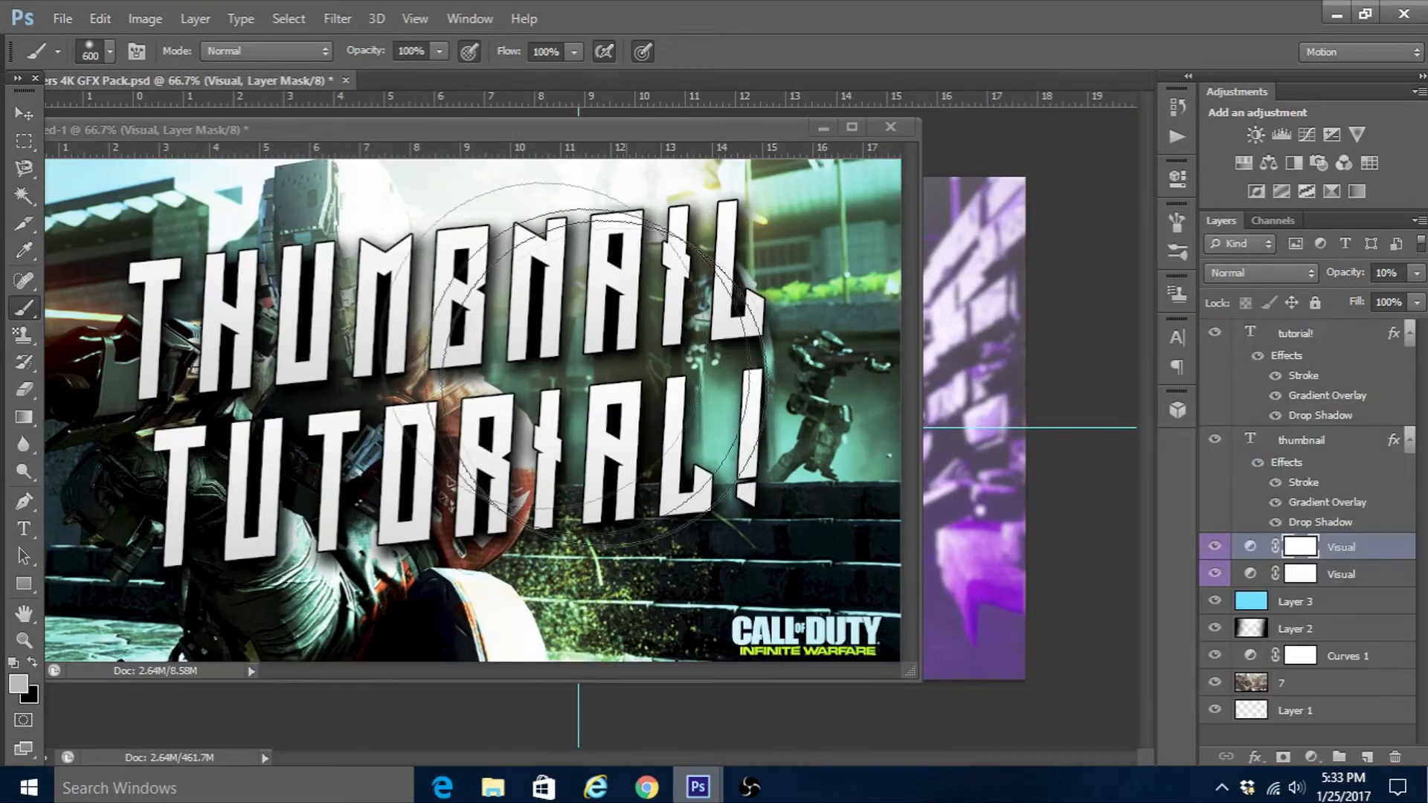
pyautogui.click(158, 83)
pyautogui.moveTo(1268, 491); pyautogui.dragTo(669, 432)
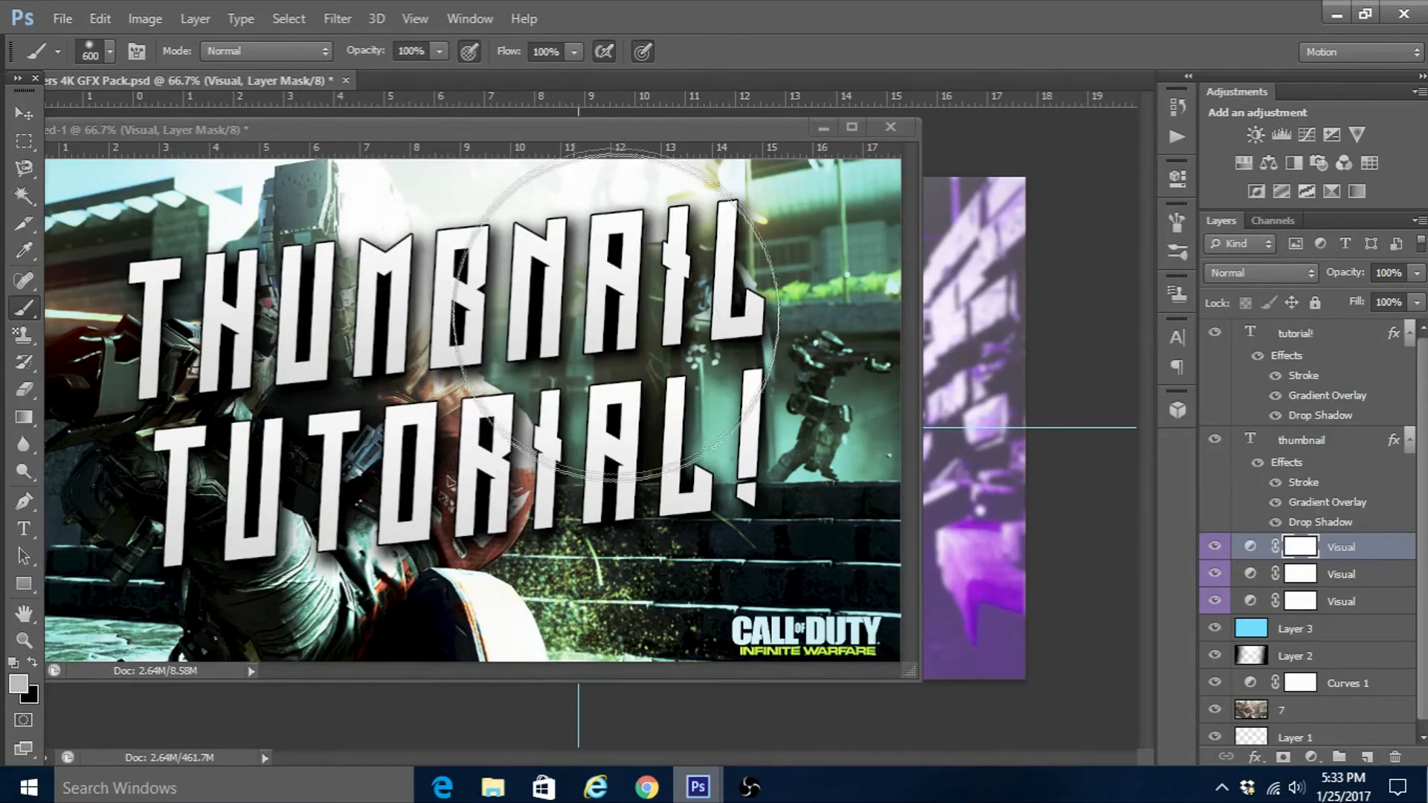
pyautogui.moveTo(628, 126); pyautogui.dragTo(626, 78)
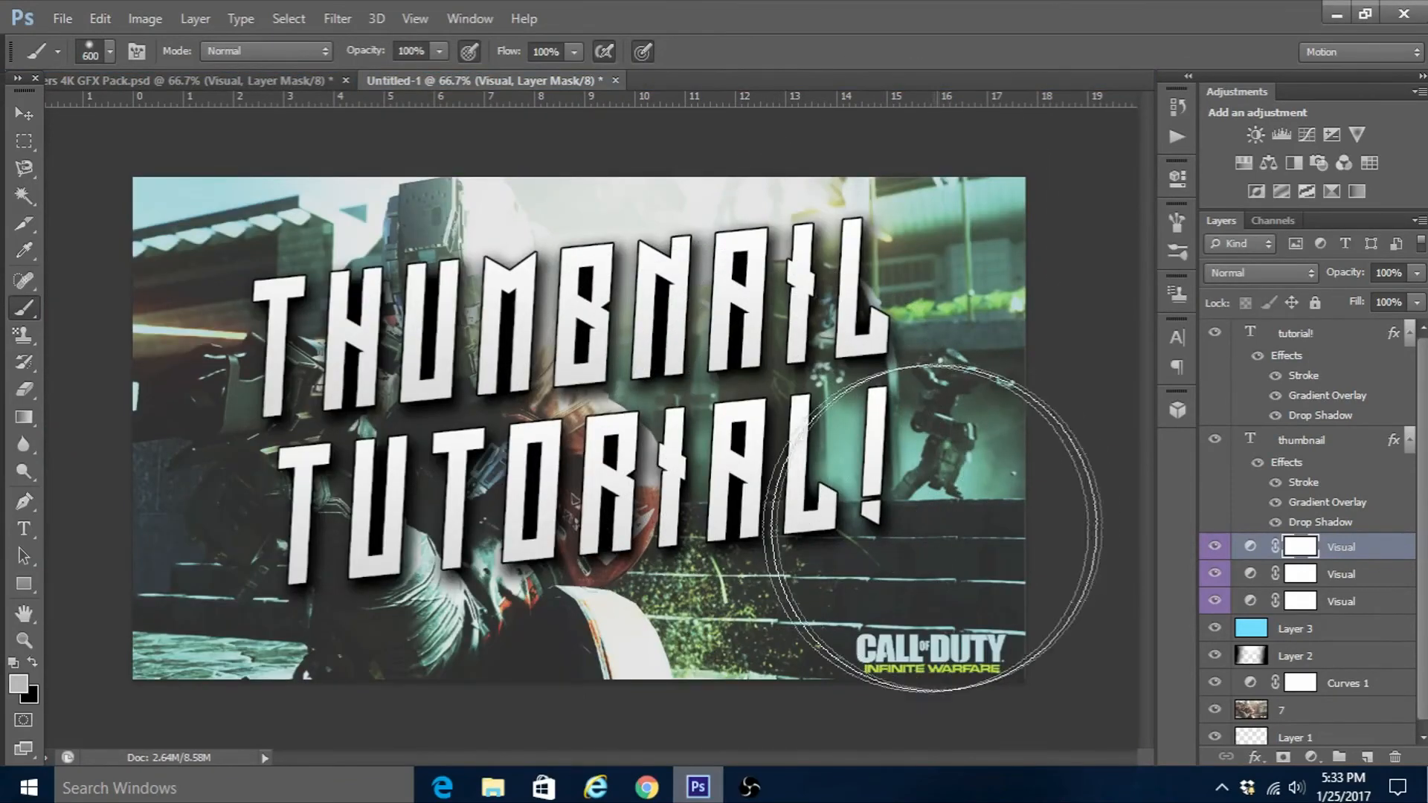
# Step: Reduce the opacity of the light blue overlay layer, Layer 3, to 35%
pyautogui.click(1292, 632)
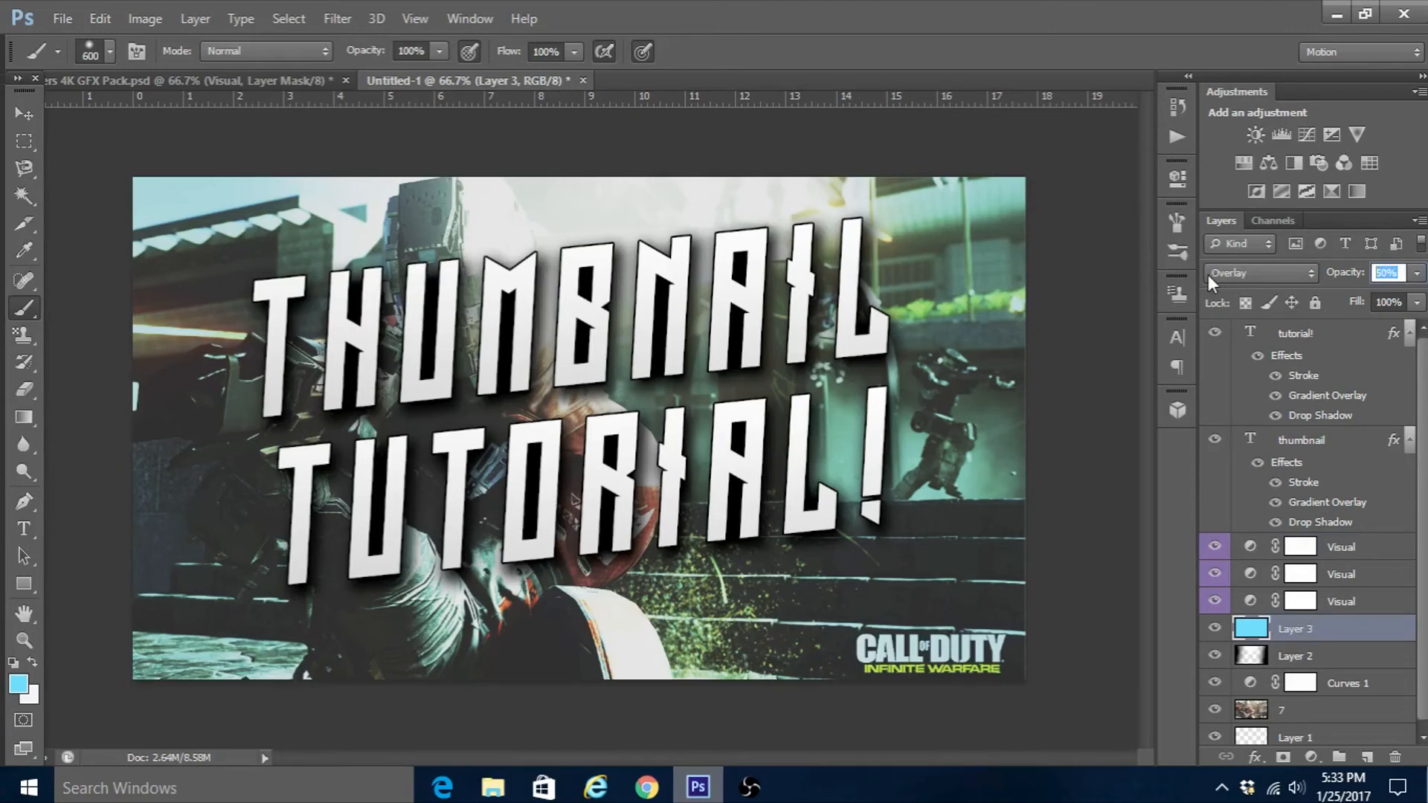
pyautogui.write('35')
pyautogui.press('Return')
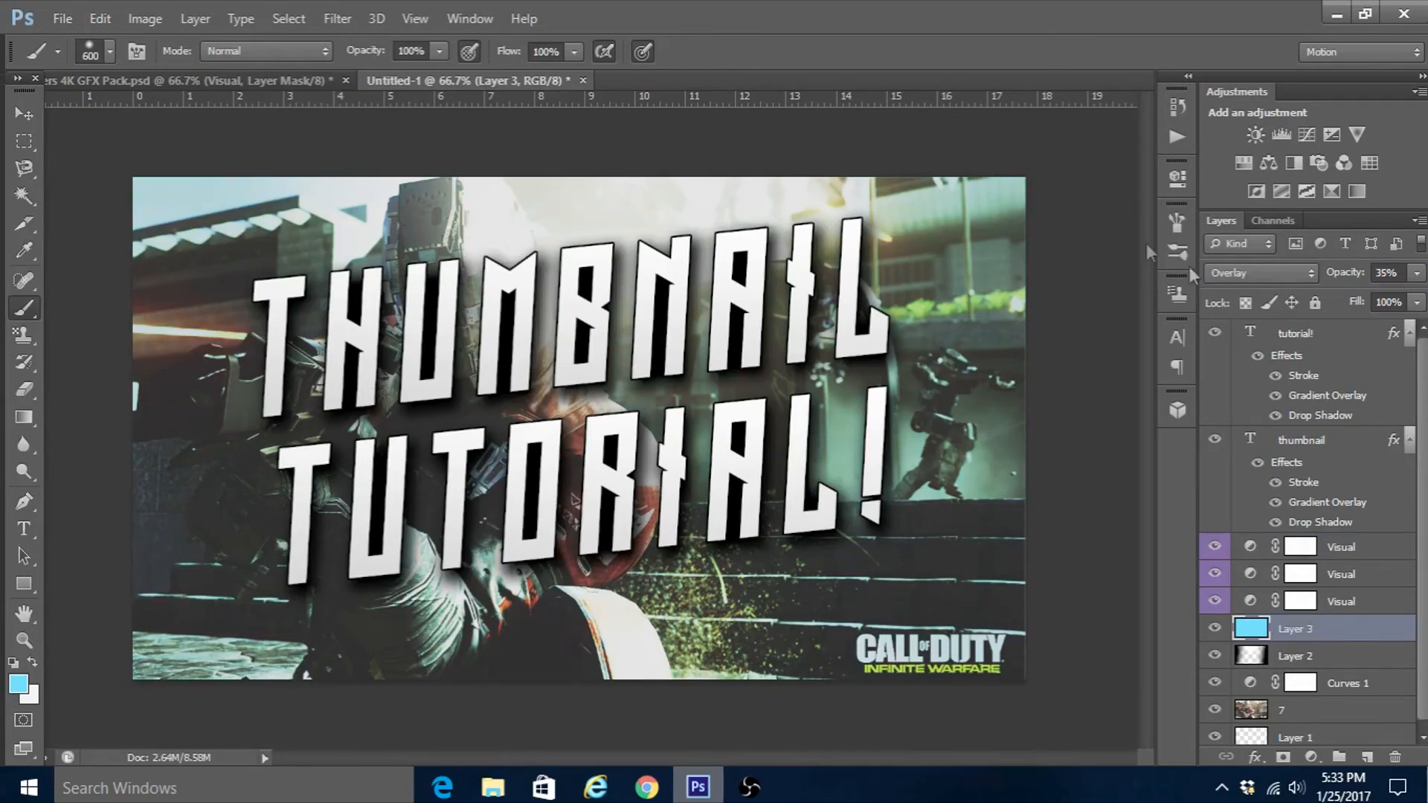